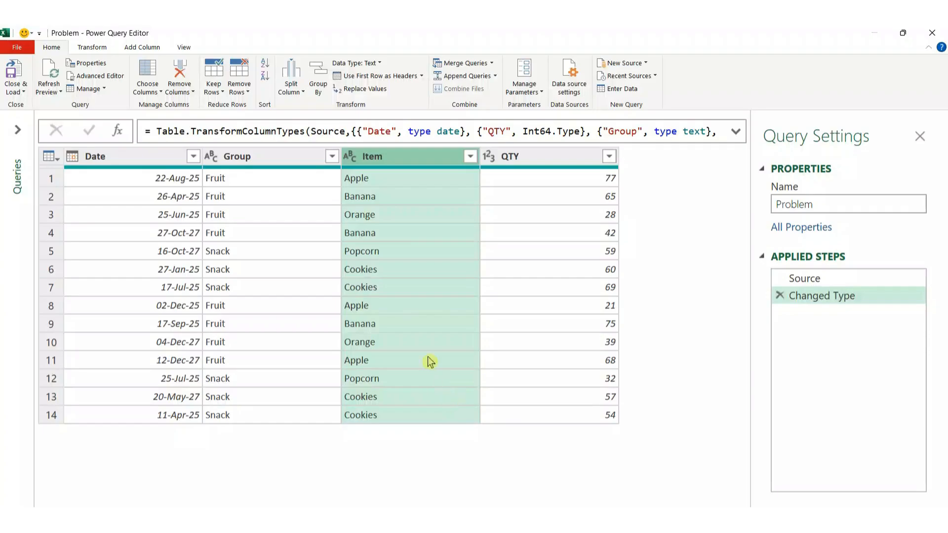
Step: Sort the Problem query's rows by Item ascending, with Date descending as the second sort level
left_click(471, 157)
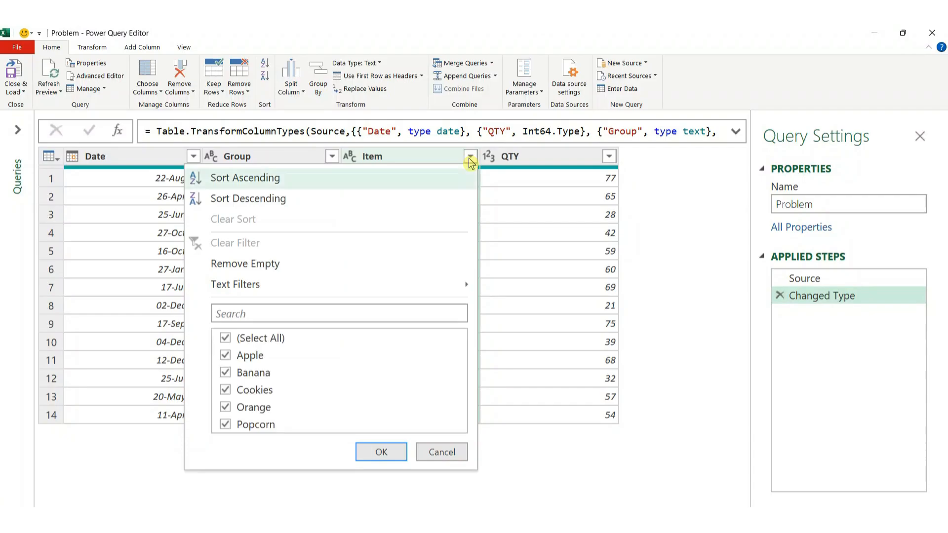
left_click(284, 182)
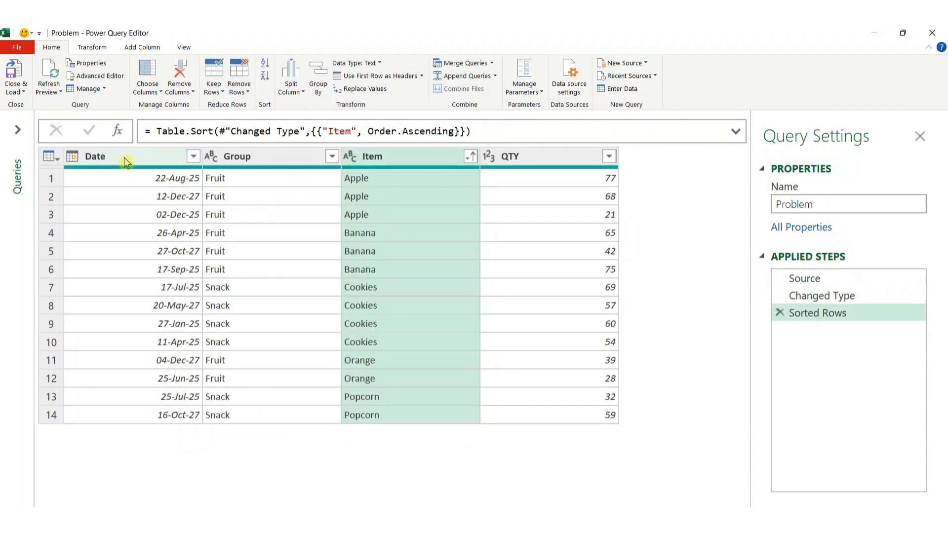
left_click(126, 160)
left_click(193, 156)
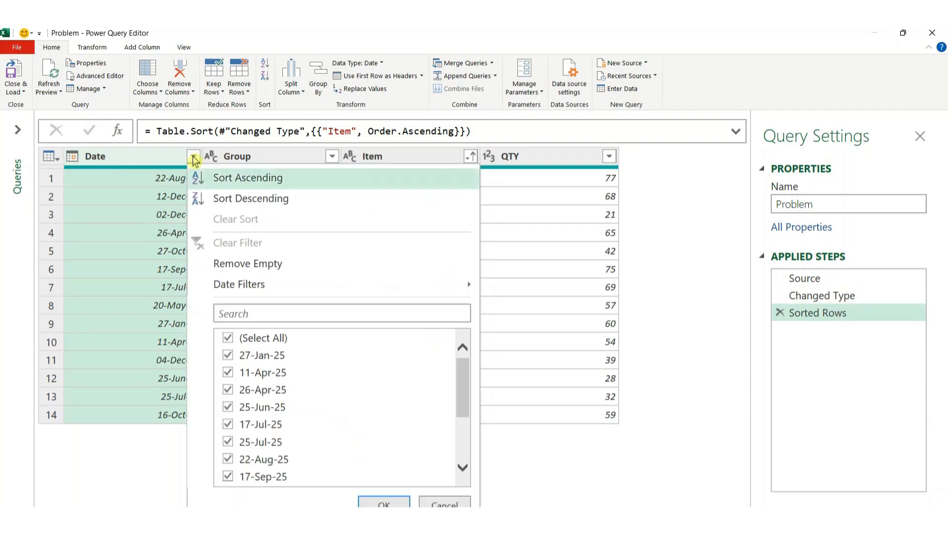
left_click(241, 205)
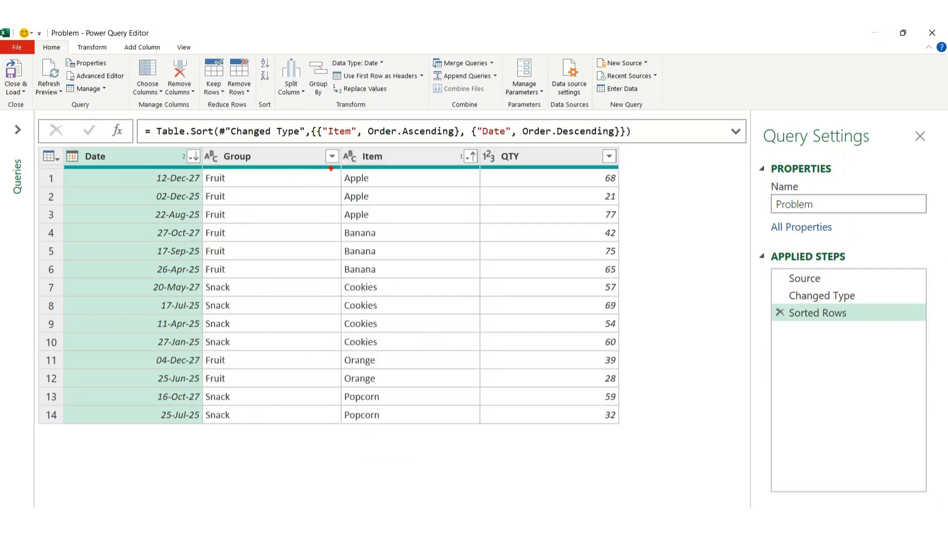
mouse_move(331, 169)
left_mouse_down()
mouse_move(346, 223)
mouse_move(405, 223)
left_mouse_up()
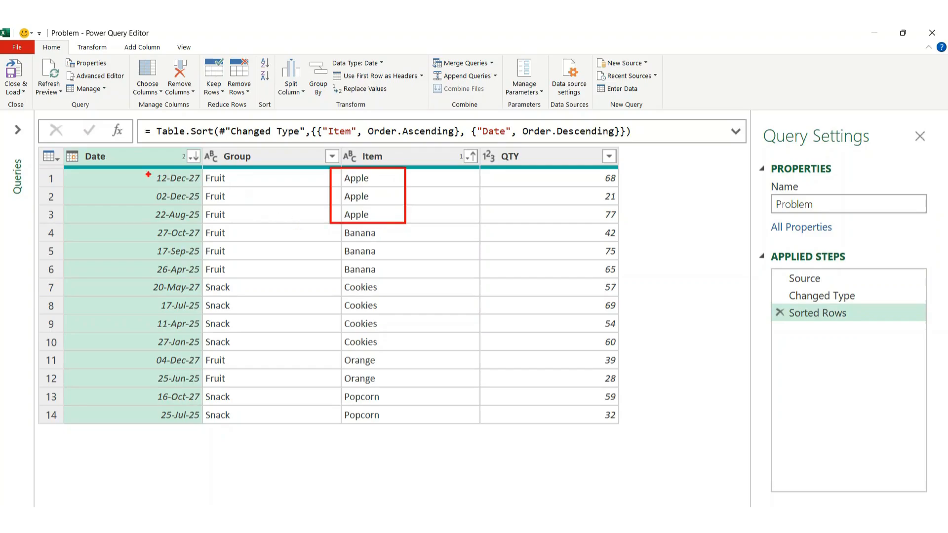
mouse_move(147, 168)
left_mouse_down()
mouse_move(169, 186)
mouse_move(250, 179)
left_mouse_up()
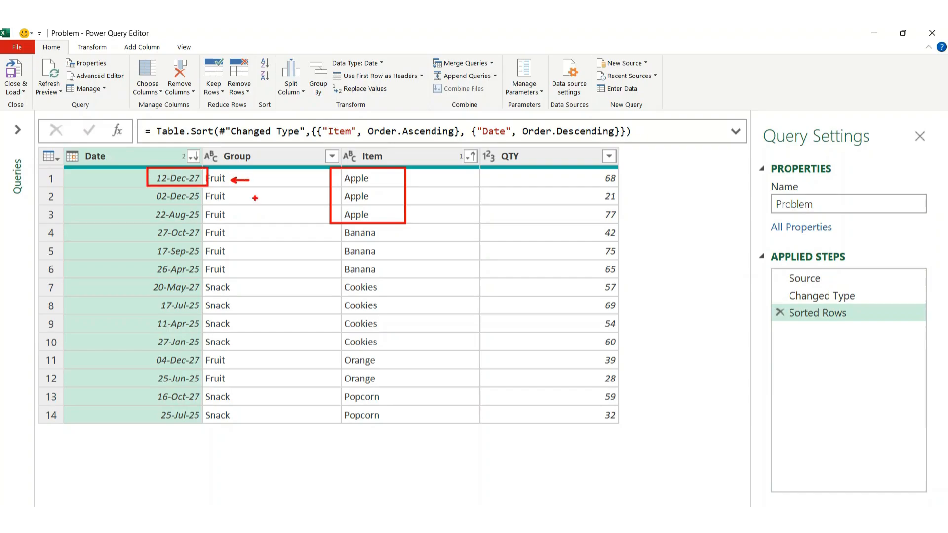
key("b")
mouse_move(333, 226)
left_mouse_down()
mouse_move(333, 268)
mouse_move(404, 282)
left_mouse_up()
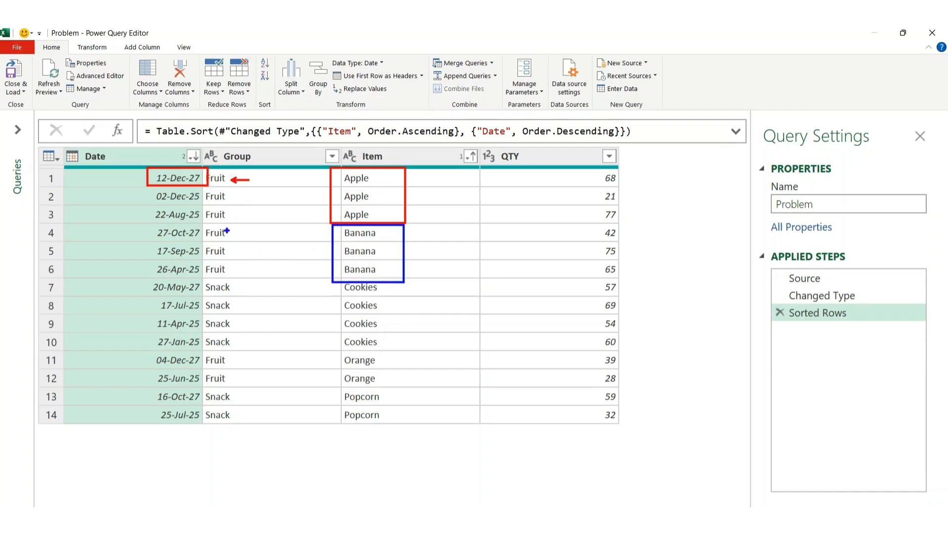
left_click_drag(231, 234, 250, 234)
mouse_move(142, 225)
left_mouse_down()
mouse_move(157, 242)
mouse_move(206, 243)
left_mouse_up()
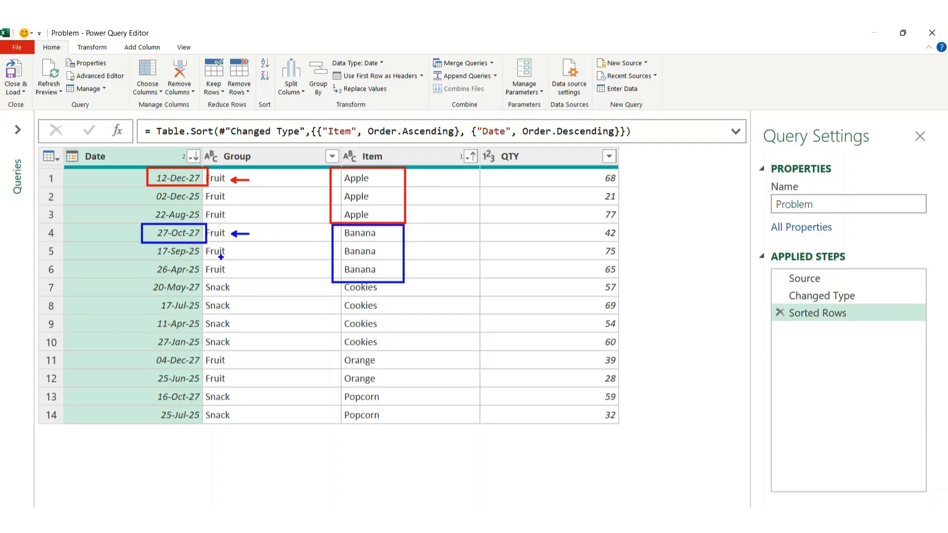
mouse_move(188, 290)
left_mouse_down()
mouse_move(203, 282)
mouse_move(192, 296)
left_mouse_up()
mouse_move(192, 353)
left_mouse_down()
mouse_move(206, 392)
mouse_move(192, 406)
mouse_move(186, 395)
left_mouse_up()
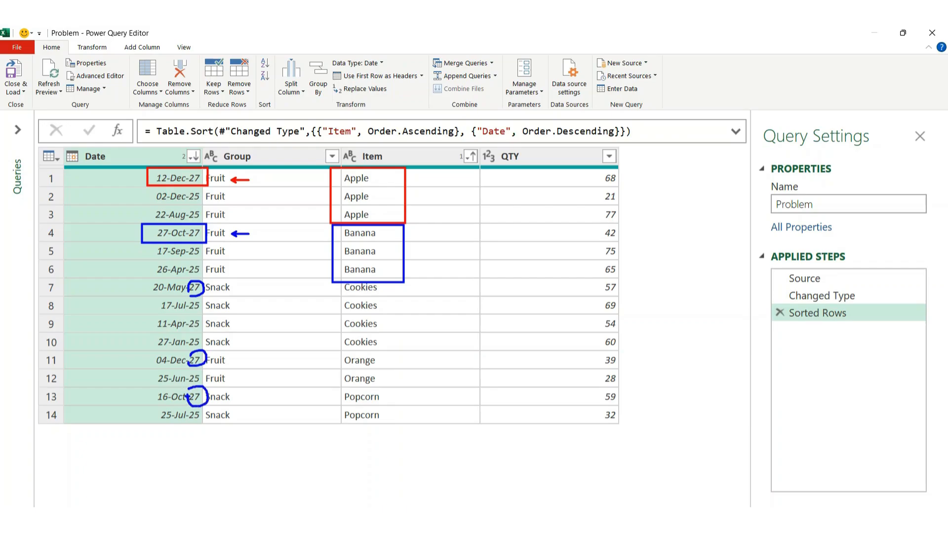
key("Escape")
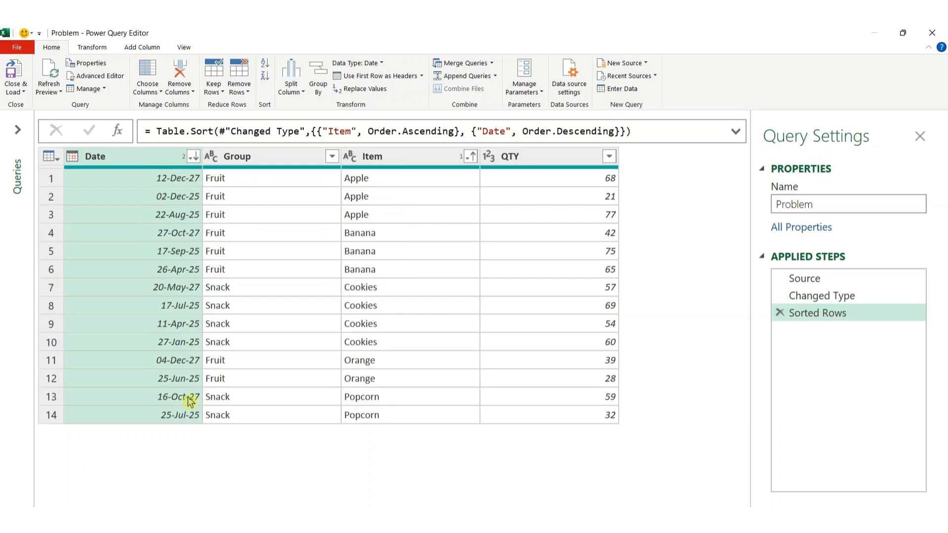
Step: Remove duplicate rows from the Problem query based on the Item column
left_click(399, 159)
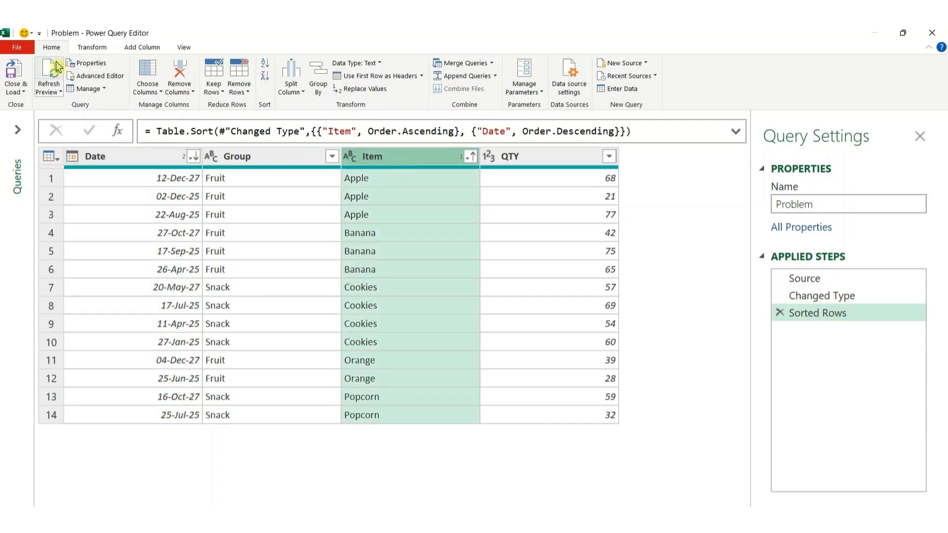
left_click(245, 92)
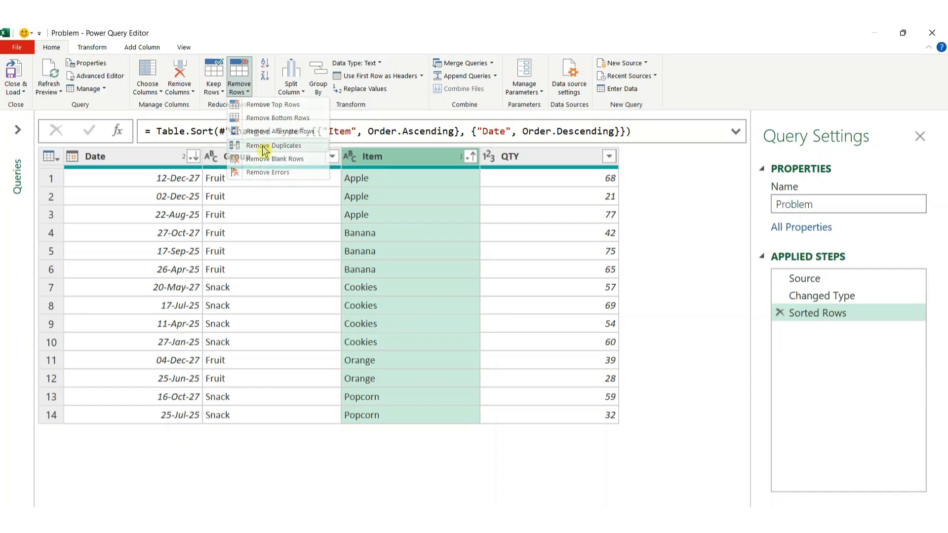
left_click(265, 147)
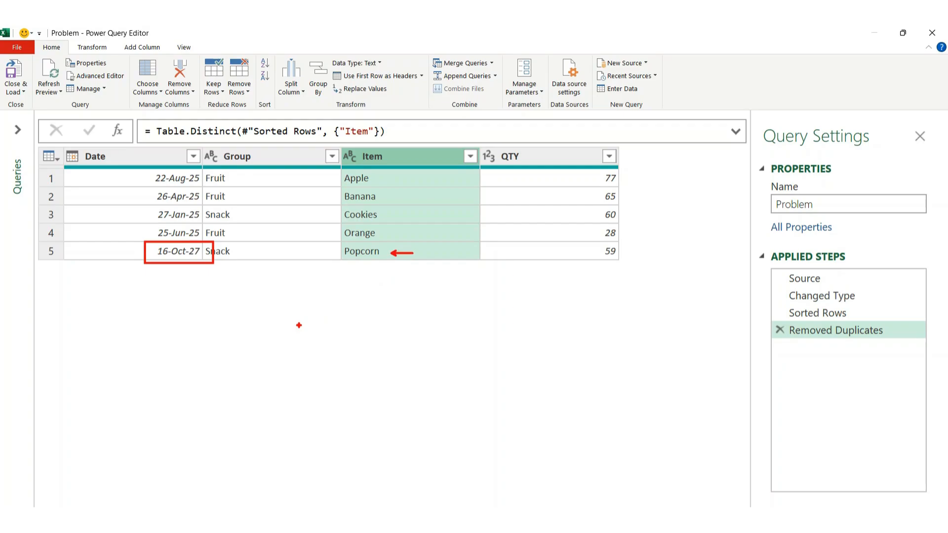
key("b")
mouse_move(145, 169)
left_mouse_down()
mouse_move(153, 215)
mouse_move(215, 238)
left_mouse_up()
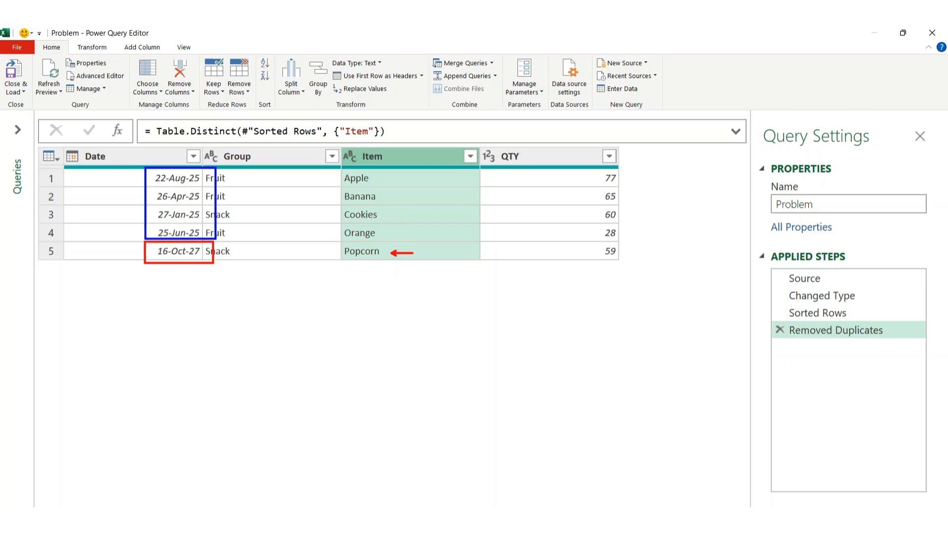
key("Escape")
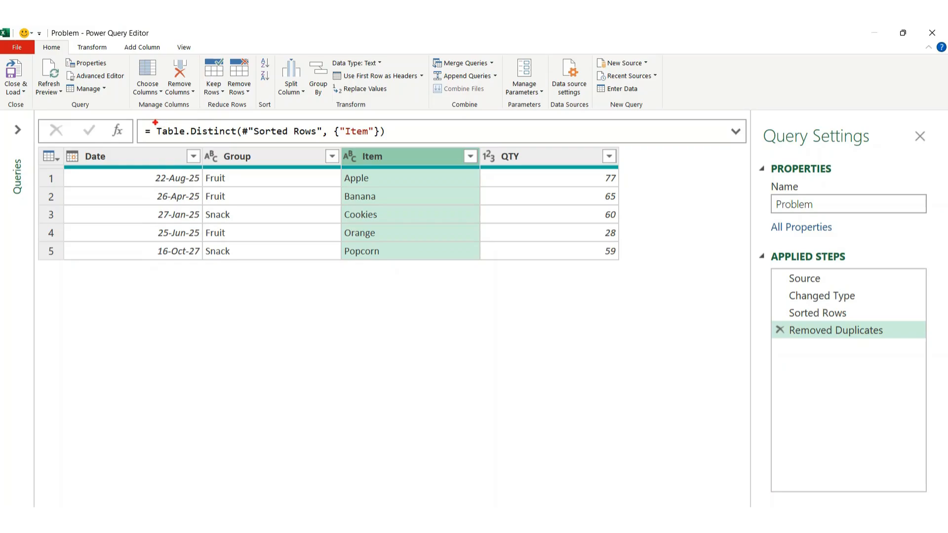
mouse_move(155, 122)
left_mouse_down()
mouse_move(189, 113)
mouse_move(246, 127)
mouse_move(166, 149)
mouse_move(147, 133)
left_mouse_up()
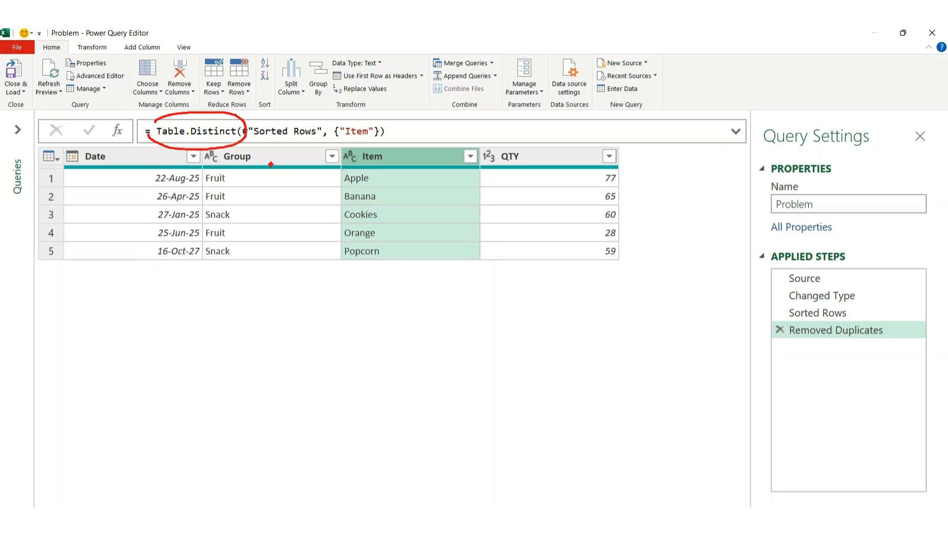
left_click_drag(251, 150, 267, 175)
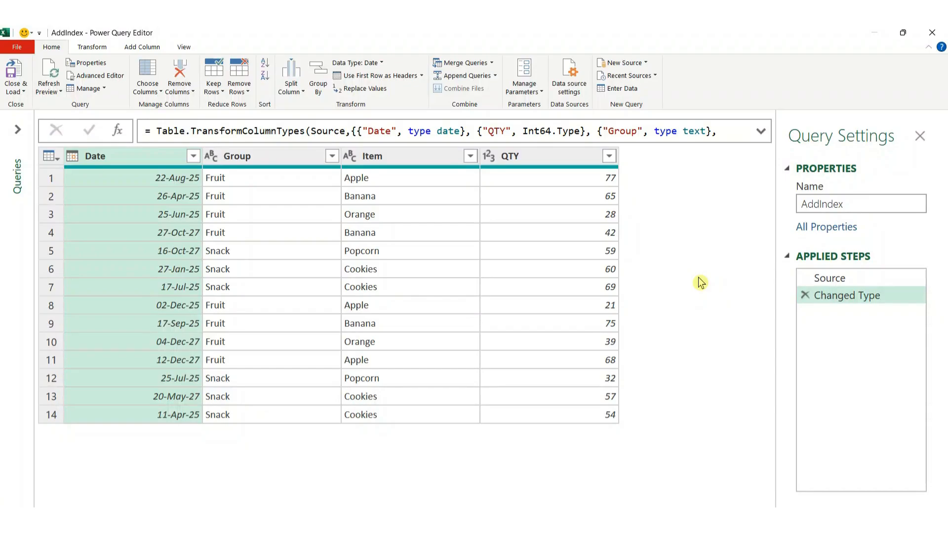
Step: Sort the AddIndex query's rows by Item ascending, with Date descending as the second sort level
left_click(417, 159)
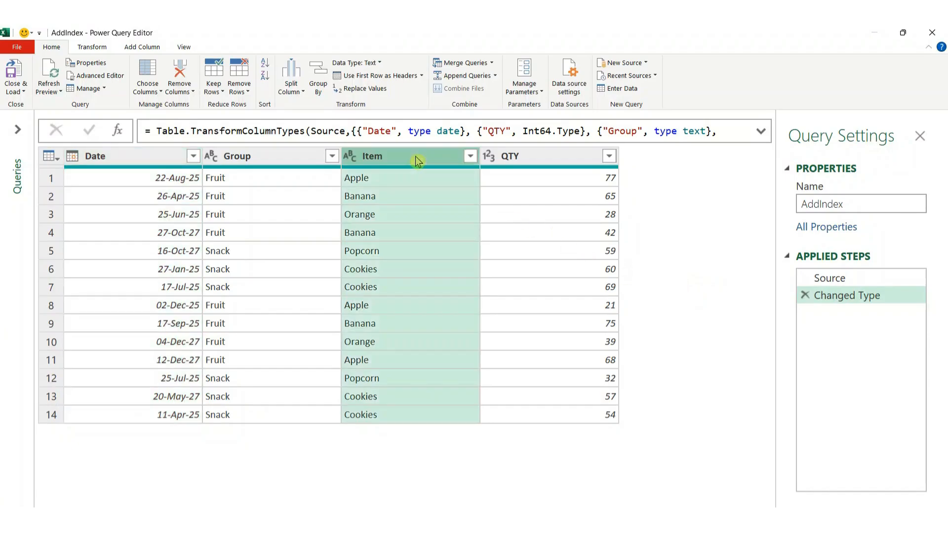
left_click(472, 157)
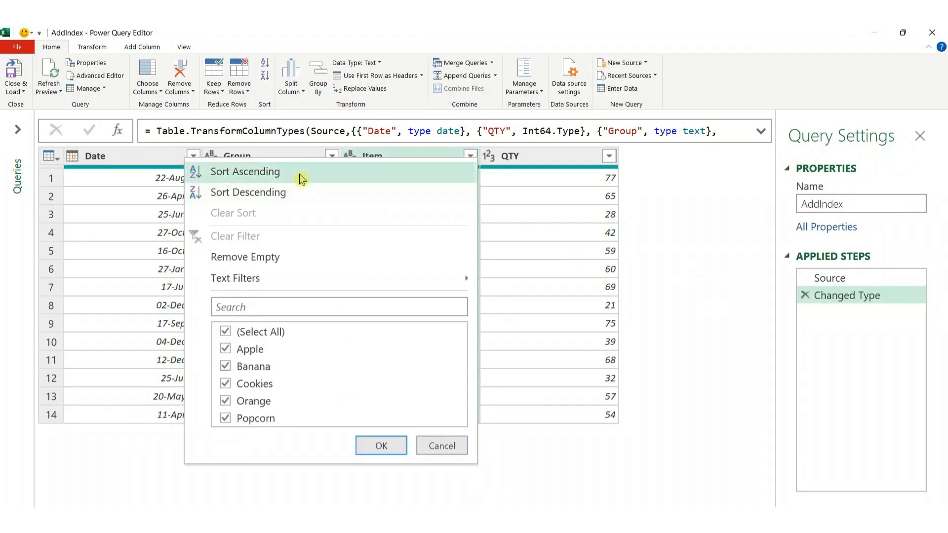
left_click(302, 176)
left_click(137, 160)
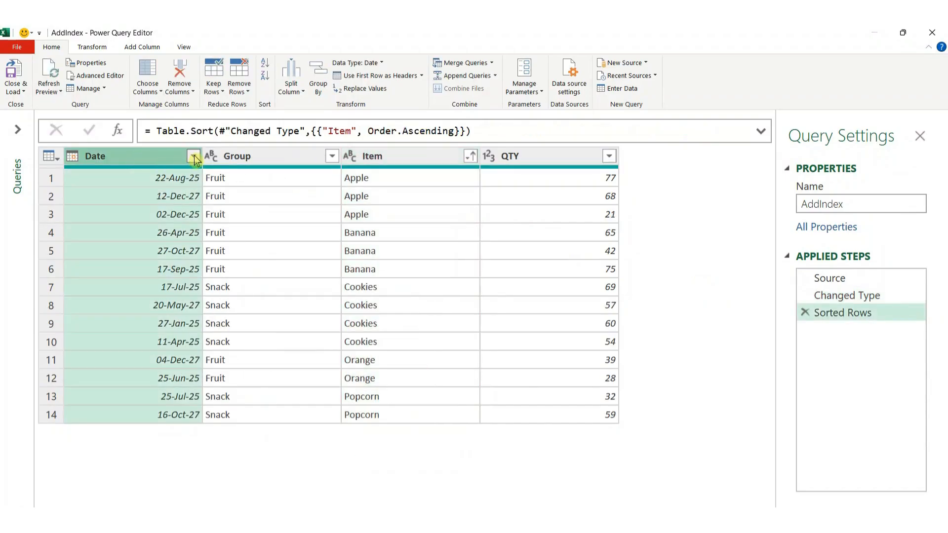
left_click(193, 157)
left_click(220, 201)
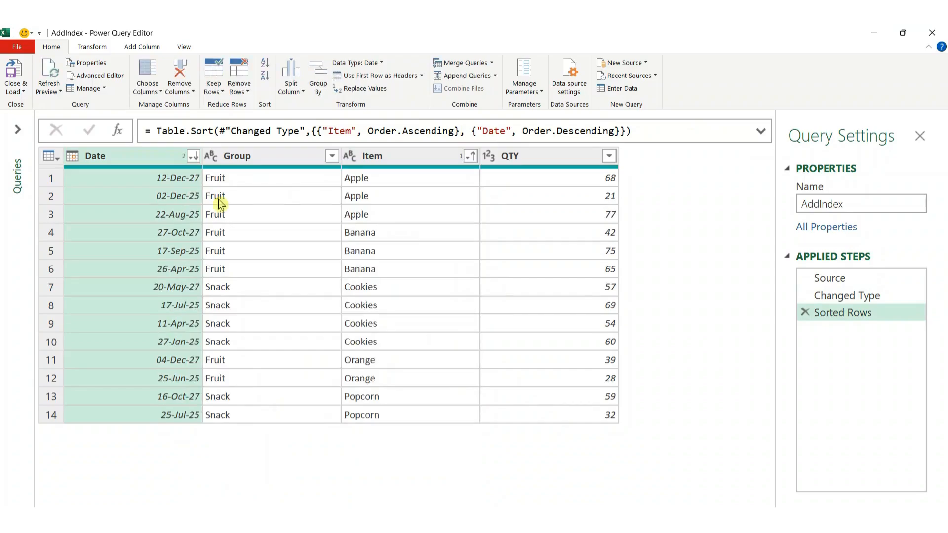
Step: Add an index column that starts from 1 to the sorted AddIndex query
left_click(141, 49)
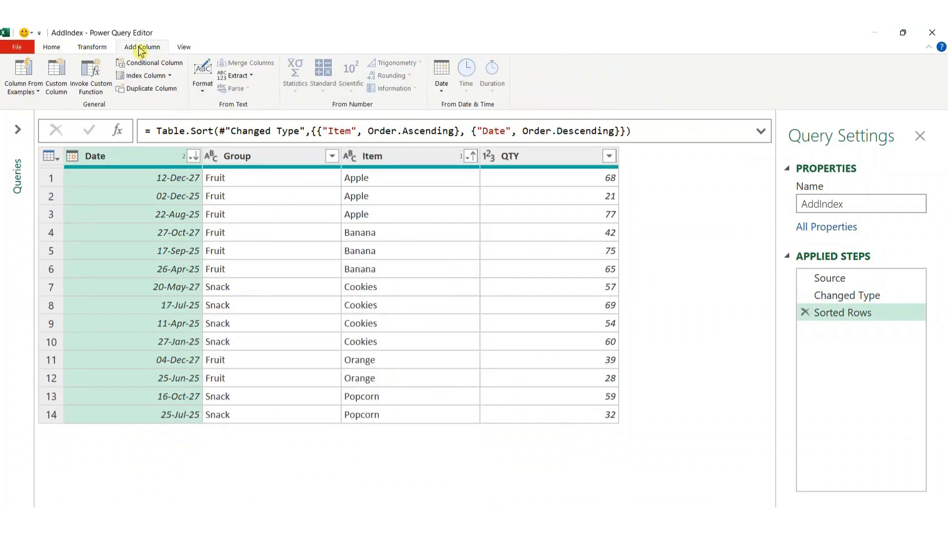
left_click(170, 75)
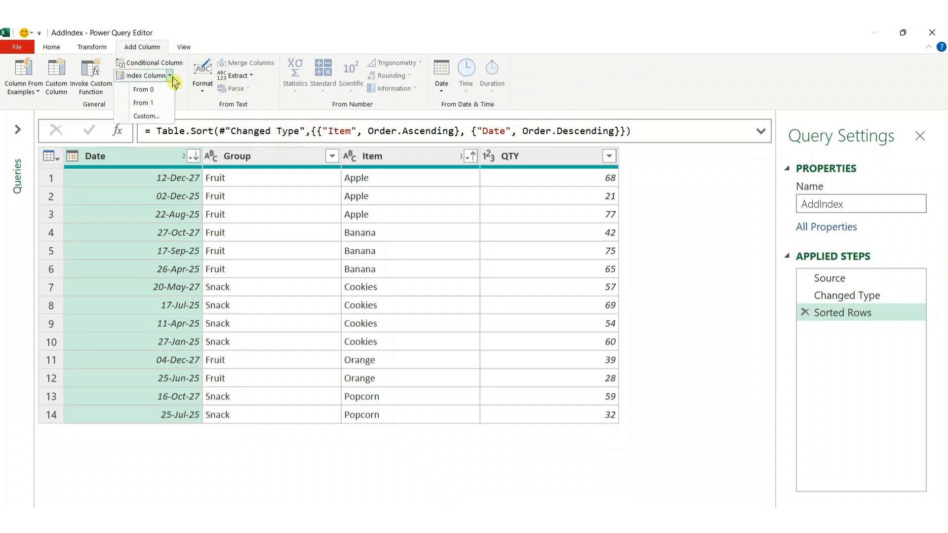
left_click(147, 104)
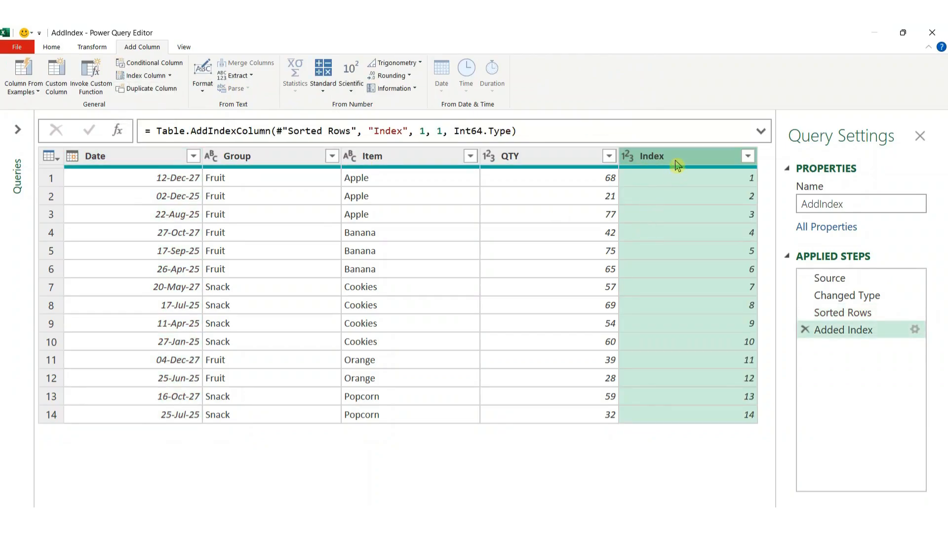
Step: Remove duplicate rows from the AddIndex query based on the Item column
left_click(398, 157)
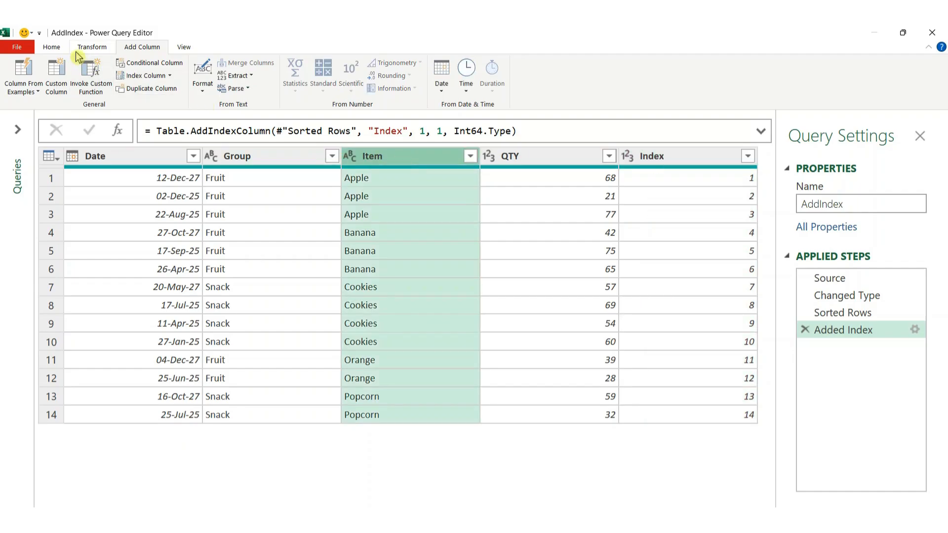
left_click(51, 46)
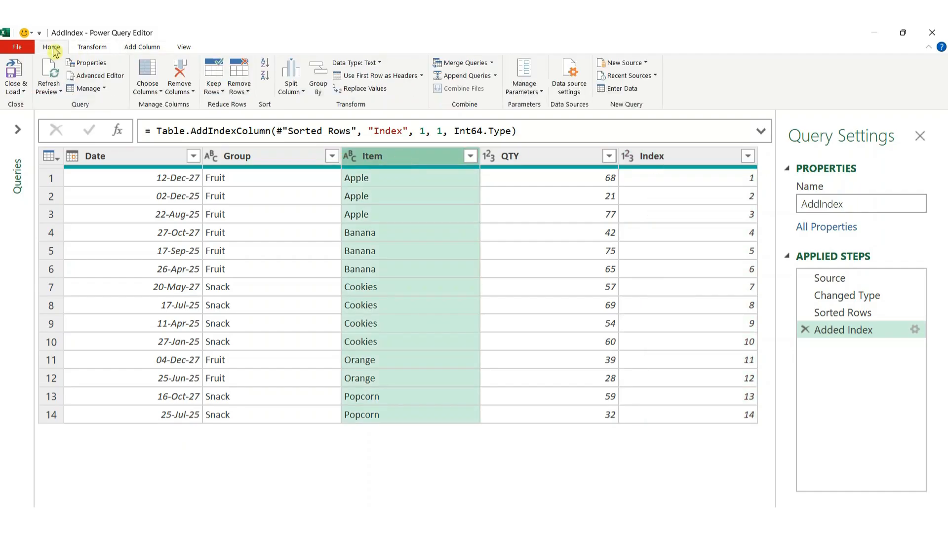
left_click(245, 93)
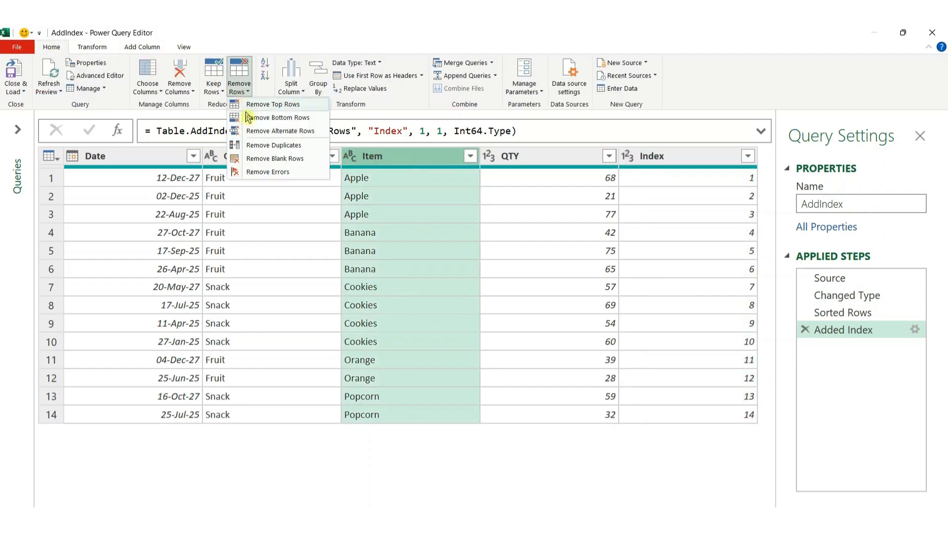
left_click(272, 146)
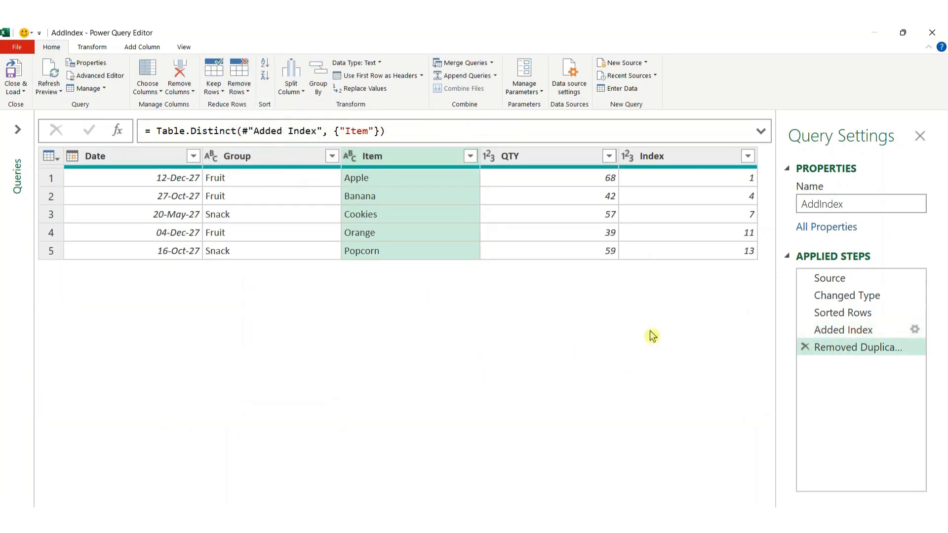
Step: Remove the Index column from the AddIndex query
left_click(681, 165)
right_click(684, 166)
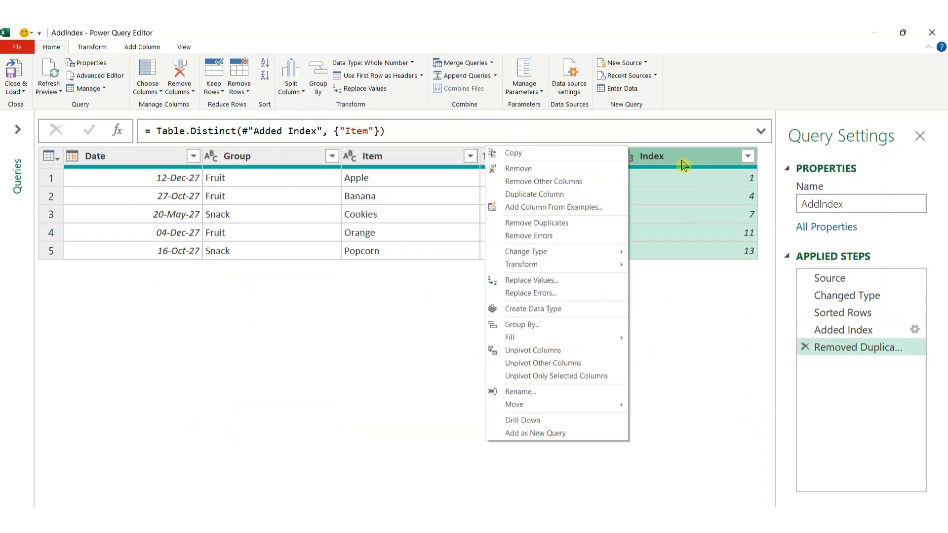
left_click(557, 169)
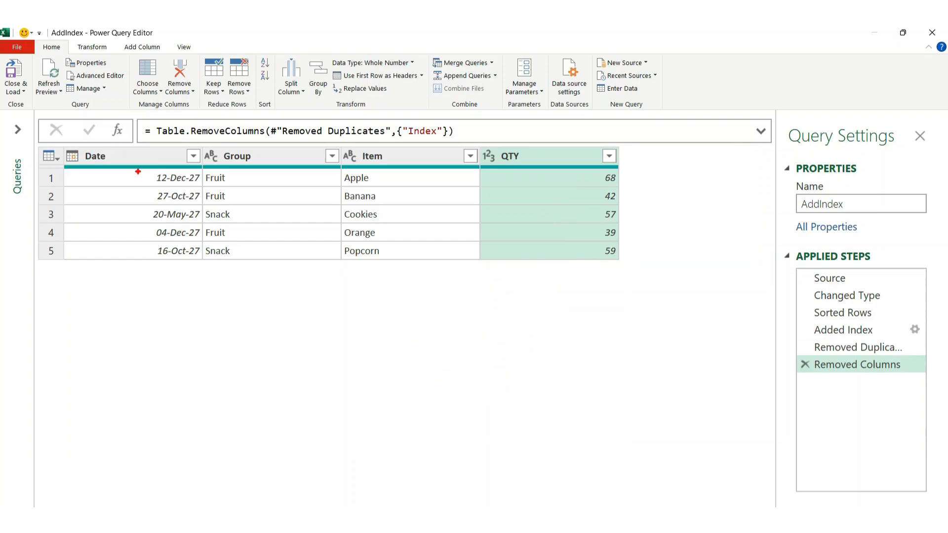
mouse_move(137, 172)
left_mouse_down()
mouse_move(165, 258)
mouse_move(206, 263)
left_mouse_up()
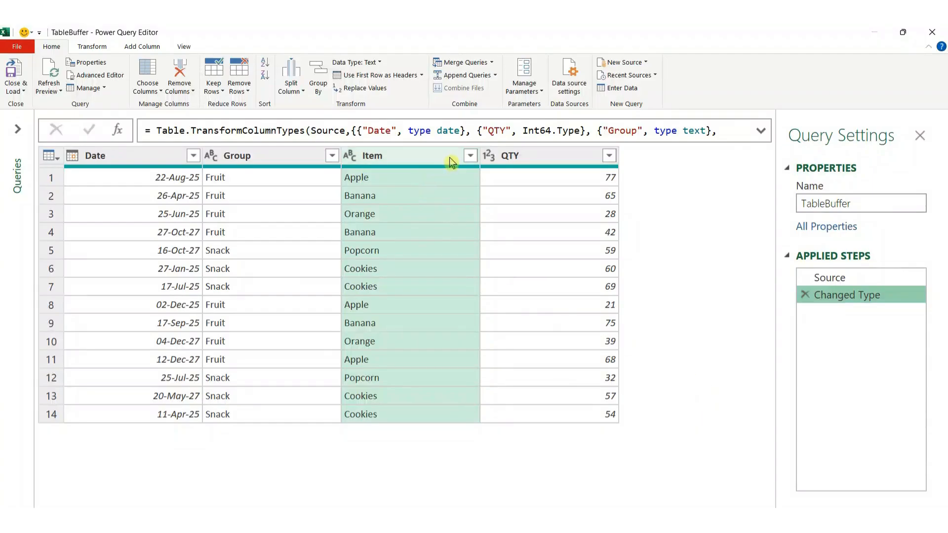
Step: Sort the TableBuffer query's rows by Item ascending, with Date descending as the second sort level
left_click(470, 156)
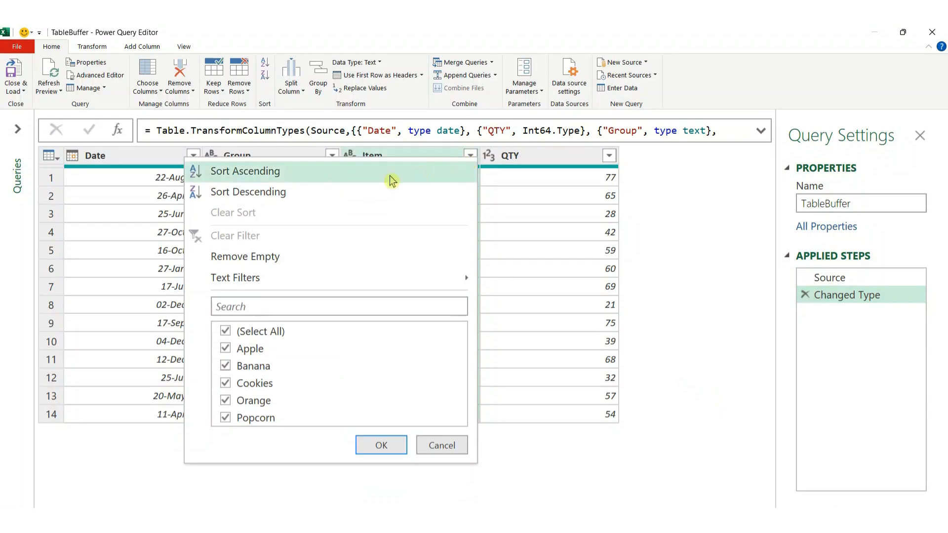
left_click(313, 174)
left_click(140, 156)
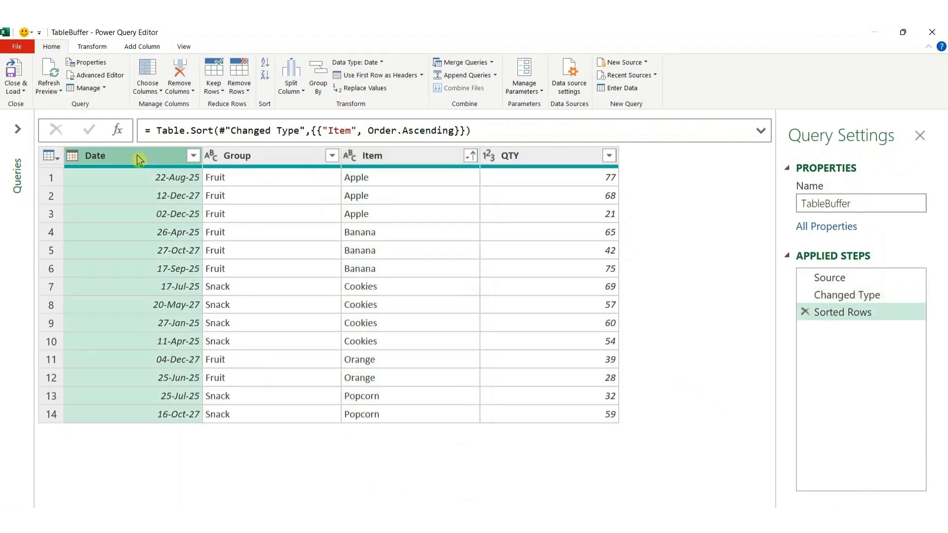
left_click(192, 156)
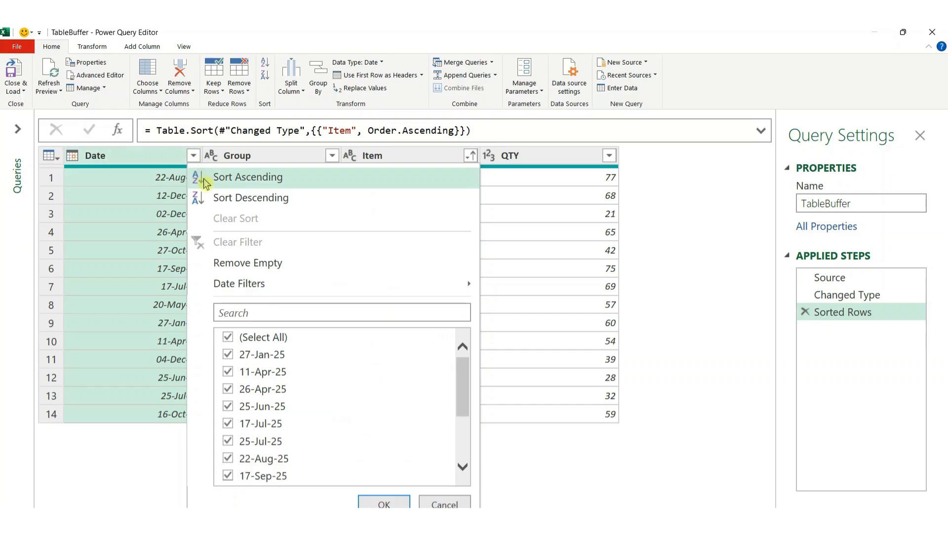
left_click(257, 200)
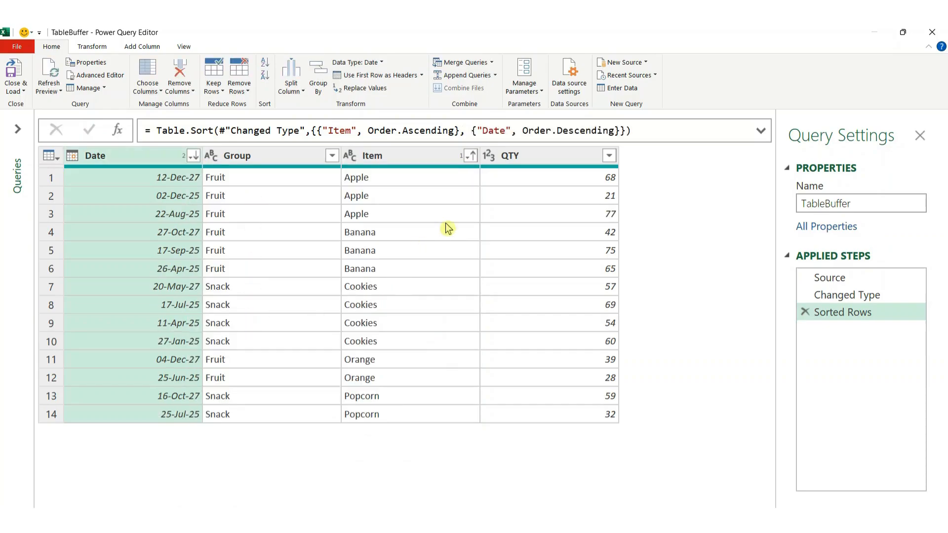
Step: Wrap the Table.Sort expression of the TableBuffer query's Sorted Rows step in Table.Buffer( )
left_click(157, 131)
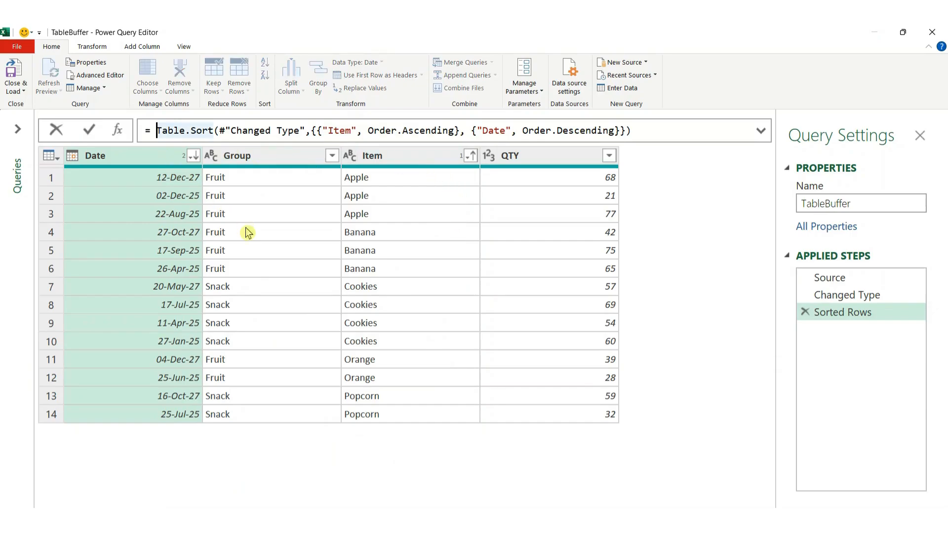
type("B")
key("BackSpace")
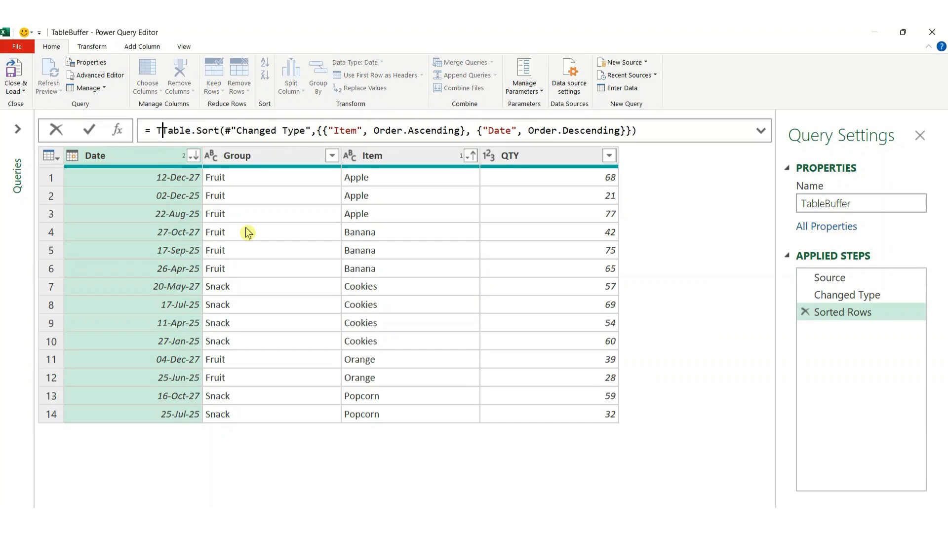
type("Table.")
type("Buff")
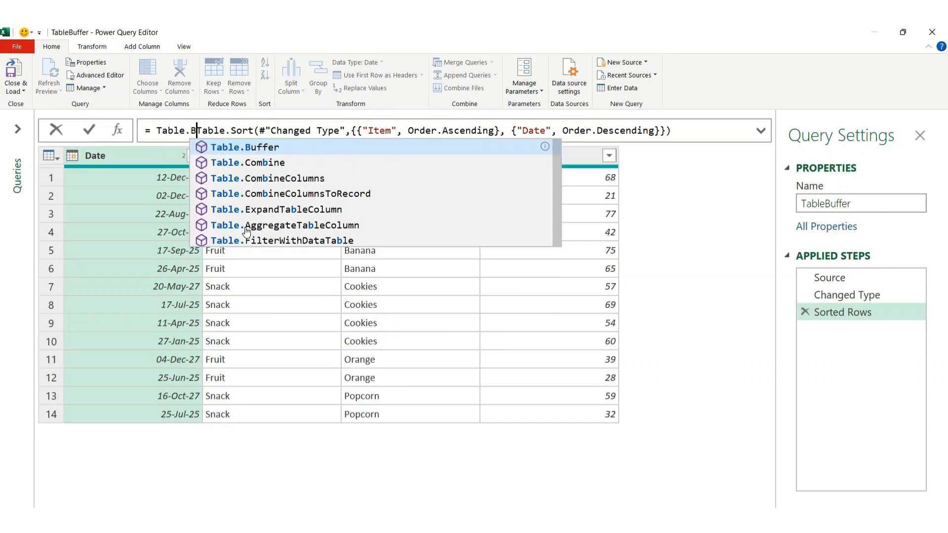
key("Tab")
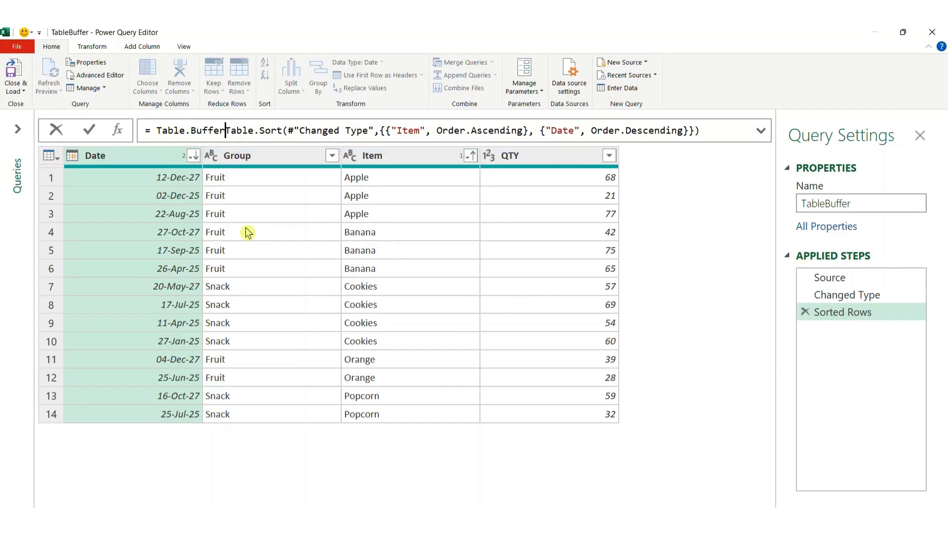
type("(")
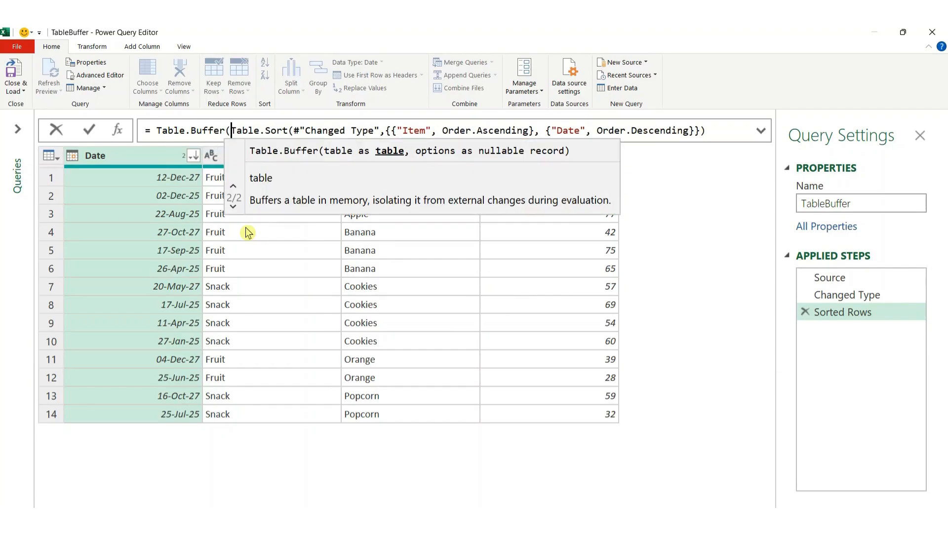
left_click(716, 130)
type(")")
key("Return")
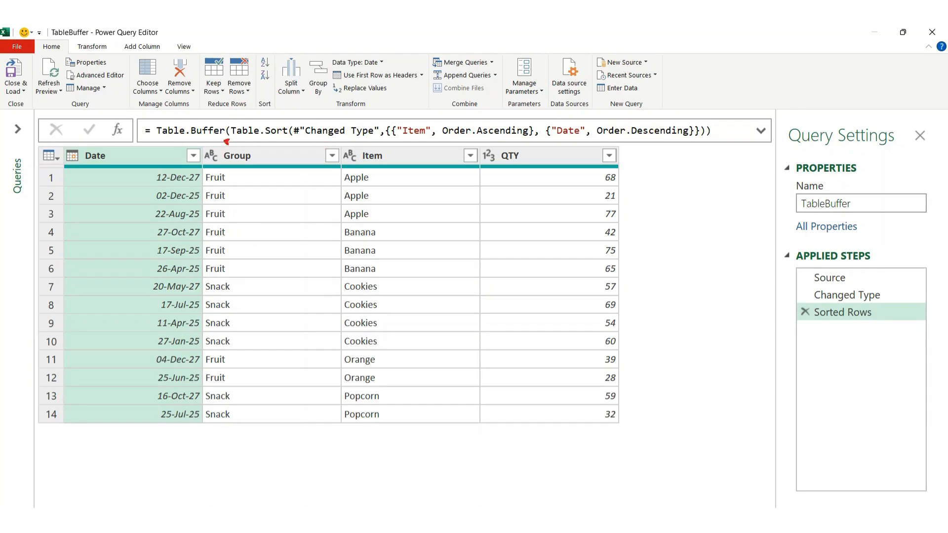
left_click_drag(226, 142, 232, 155)
key("Escape")
Step: Remove duplicate rows from the buffered TableBuffer query based on the Item column
left_click(412, 165)
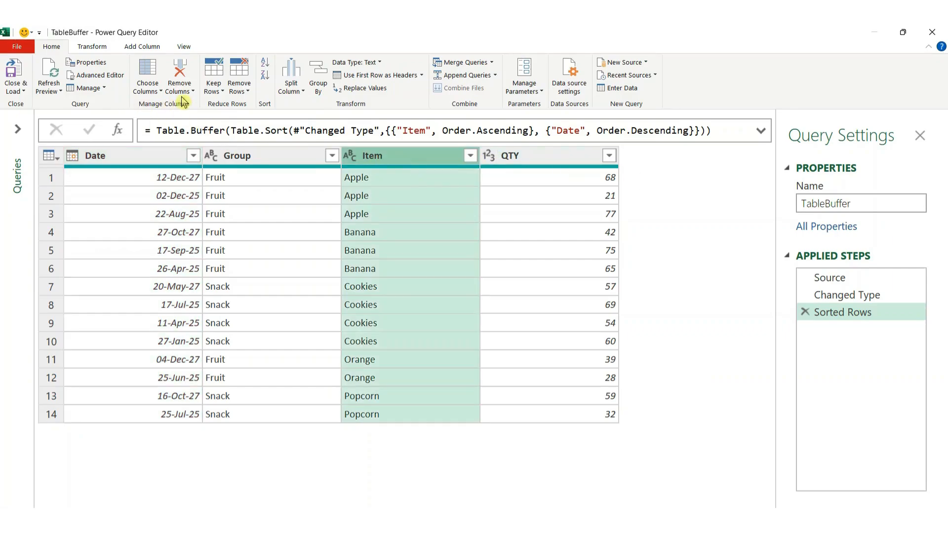
left_click(241, 90)
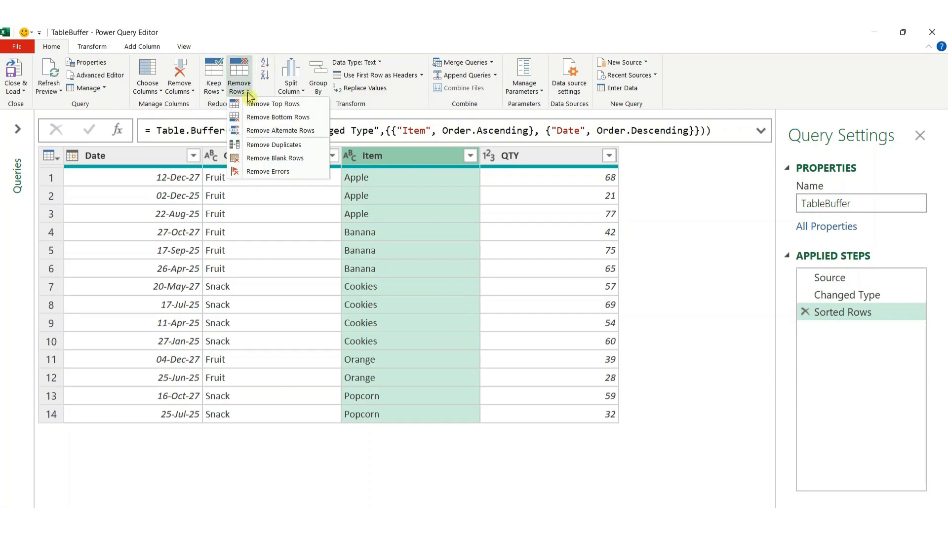
left_click(267, 150)
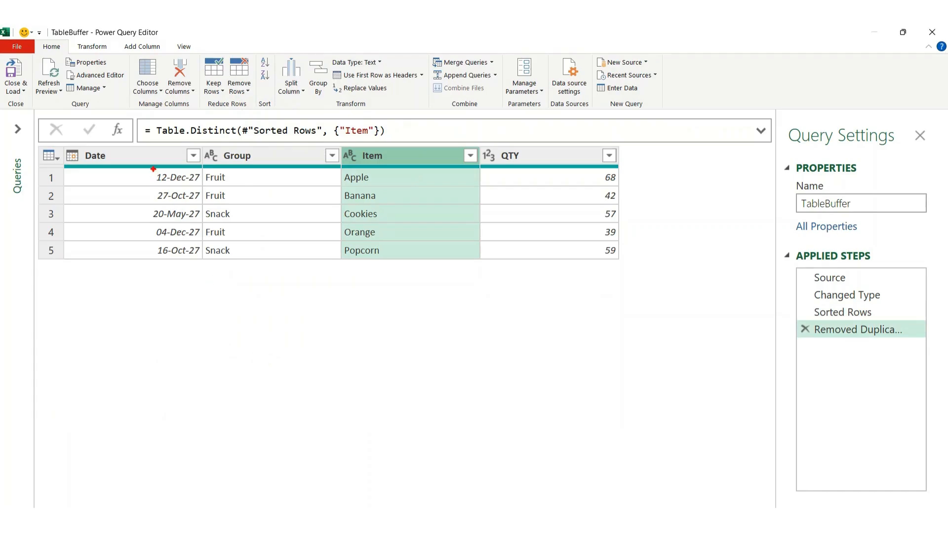
mouse_move(121, 168)
left_mouse_down()
mouse_move(148, 258)
mouse_move(207, 263)
left_mouse_up()
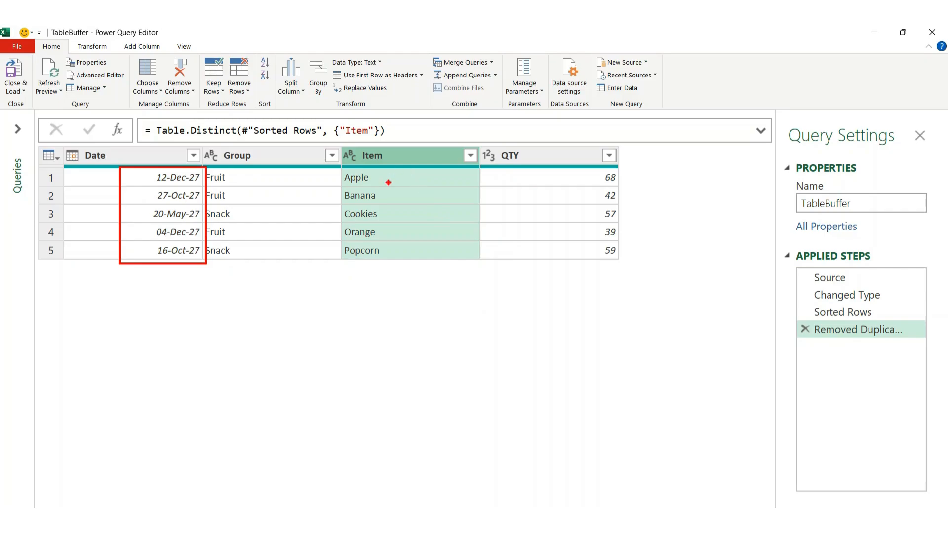
left_click_drag(387, 180, 411, 180)
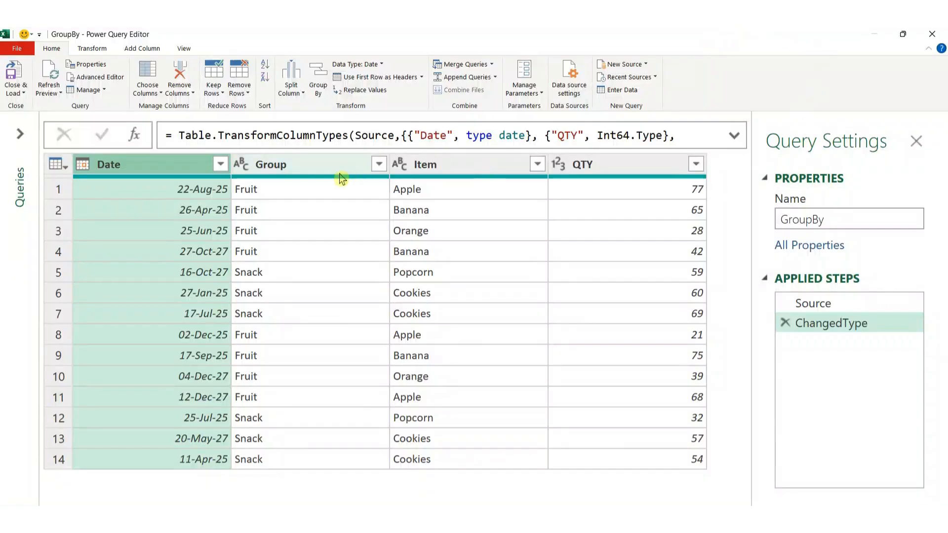
Step: Group the GroupBy query by Group and Item, with a Count column that uses the Count Rows operation
left_click(322, 166)
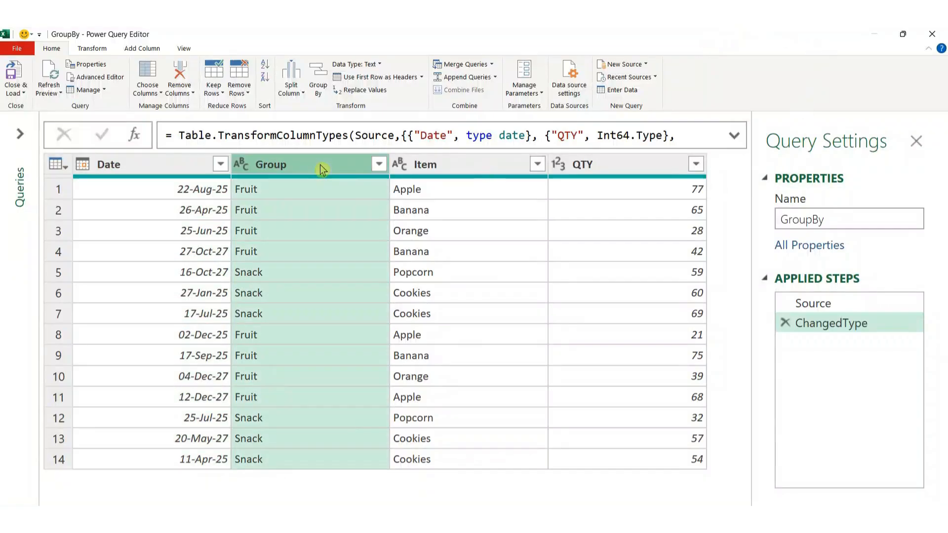
left_click(462, 173, "ctrl")
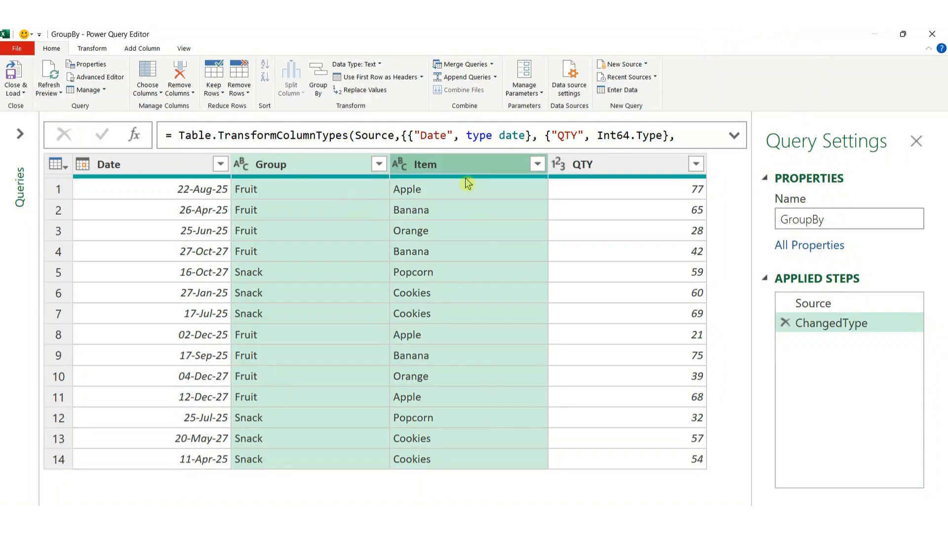
left_click(319, 79)
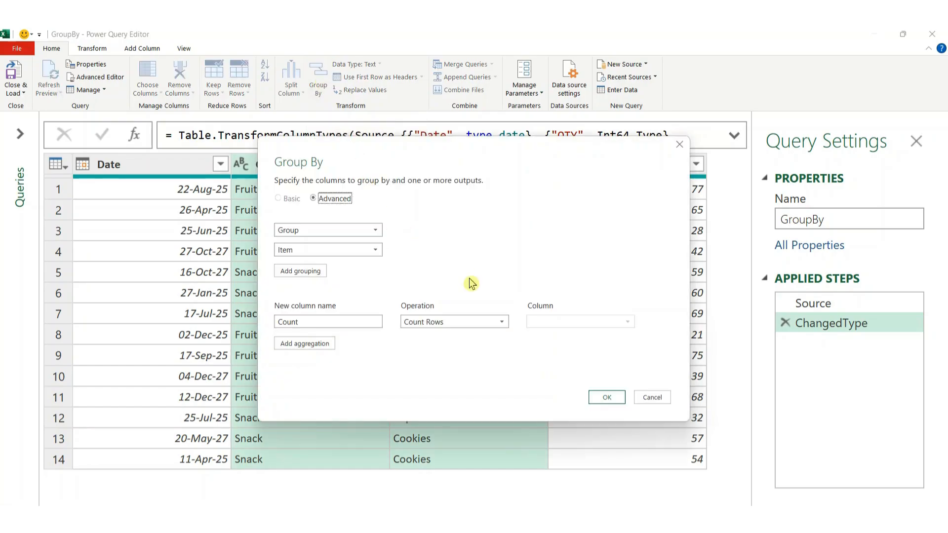
key("ctrl+2")
left_click_drag(448, 309, 461, 286)
left_click_drag(349, 307, 369, 284)
key("Escape")
left_click(607, 398)
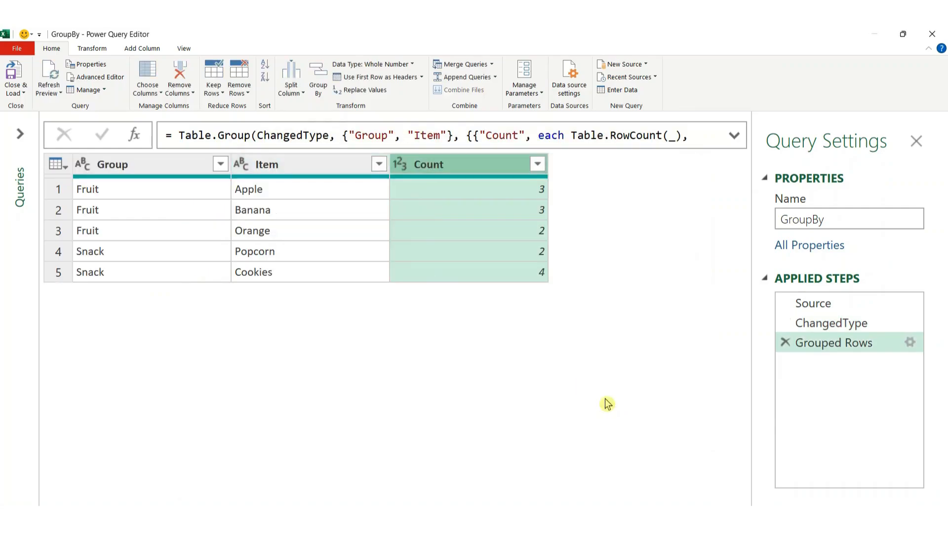
Step: Replace Table.RowCount(_), Int64.Type in the Grouped Rows formula with a single underscore, so each group returns its table
left_click(734, 136)
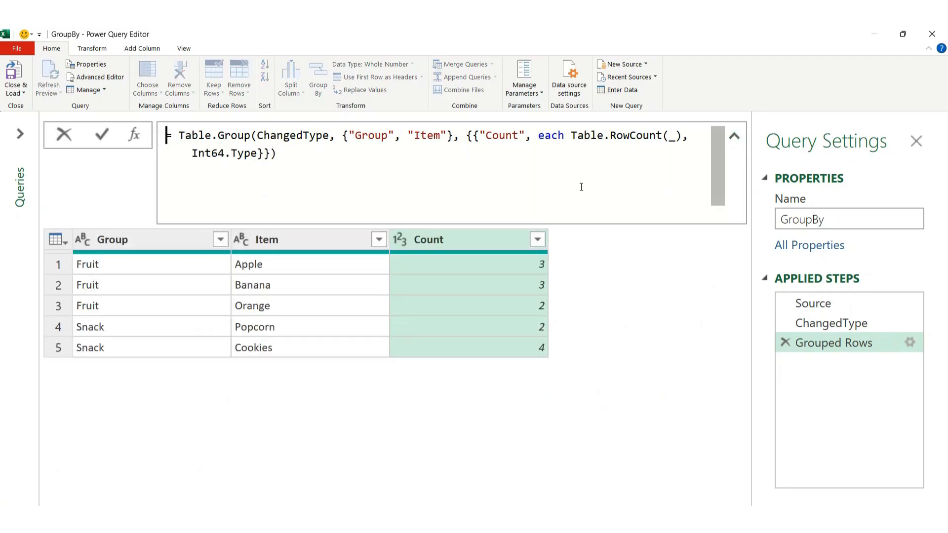
left_click(575, 162)
left_click_drag(571, 136, 262, 169)
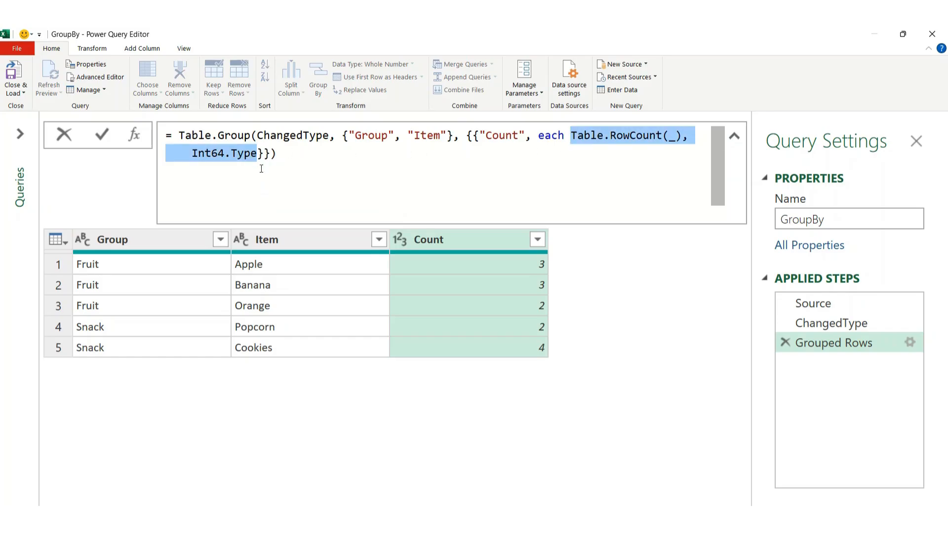
key("Delete")
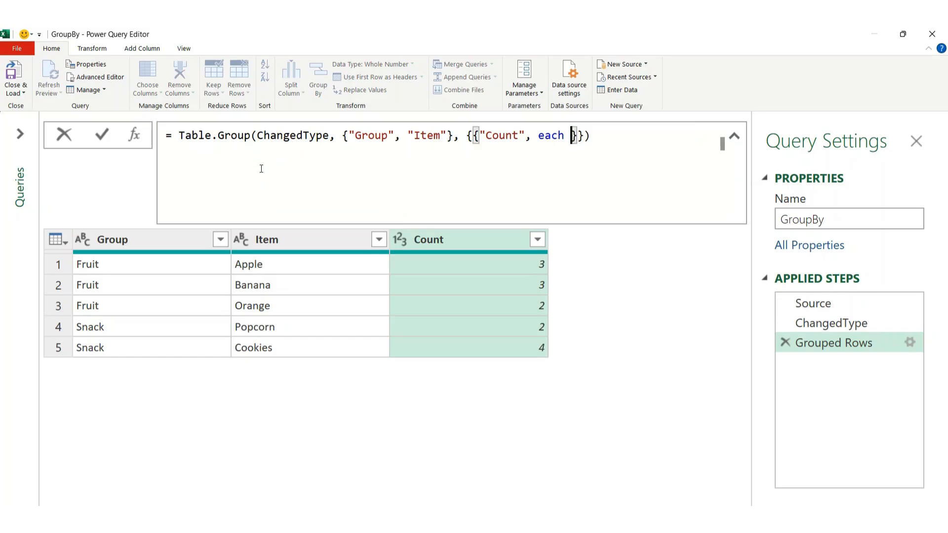
type("_")
key("Return")
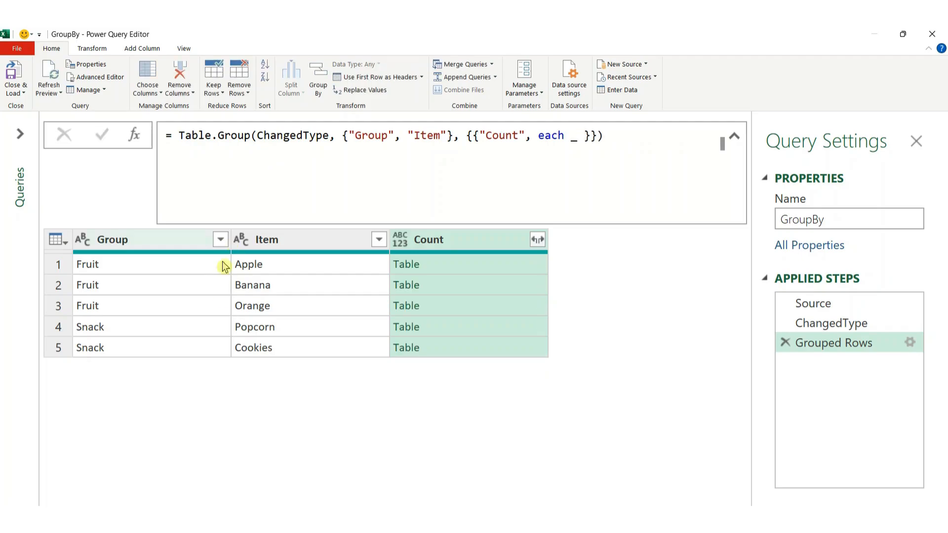
Step: Preview the nested table of the Apple group in the Count column and examine its items and dates
left_click(446, 267)
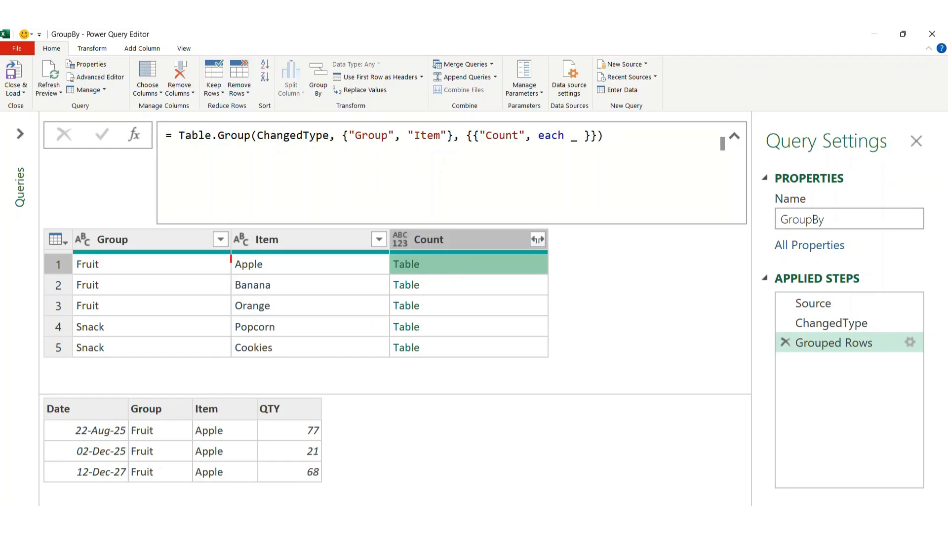
mouse_move(231, 254)
left_mouse_down()
mouse_move(256, 276)
mouse_move(274, 276)
left_mouse_up()
mouse_move(188, 421)
left_mouse_down()
mouse_move(201, 469)
mouse_move(246, 489)
left_mouse_up()
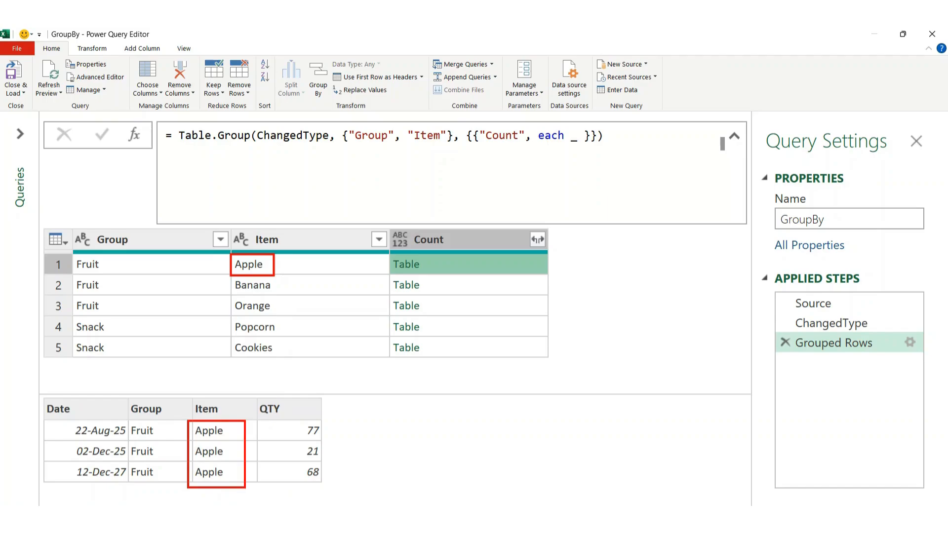
left_click_drag(62, 425, 37, 397)
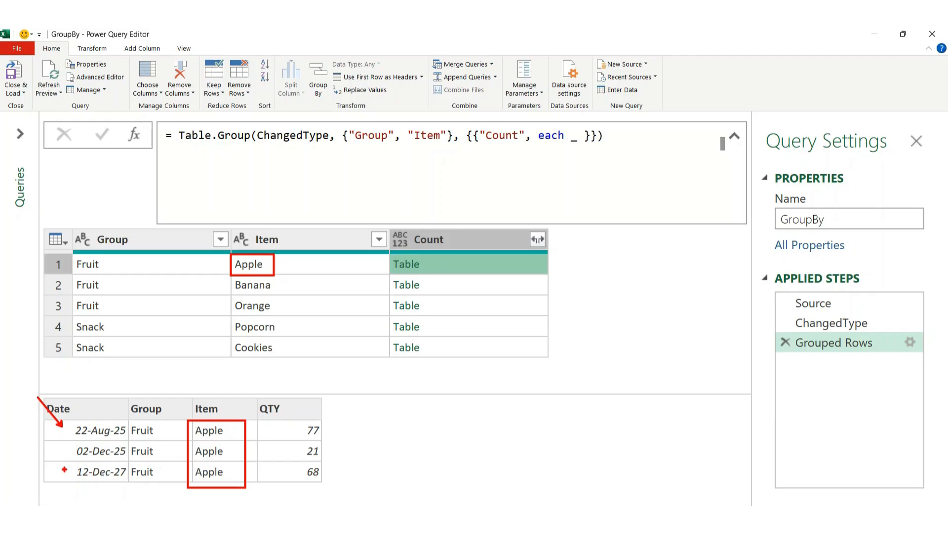
key("Escape")
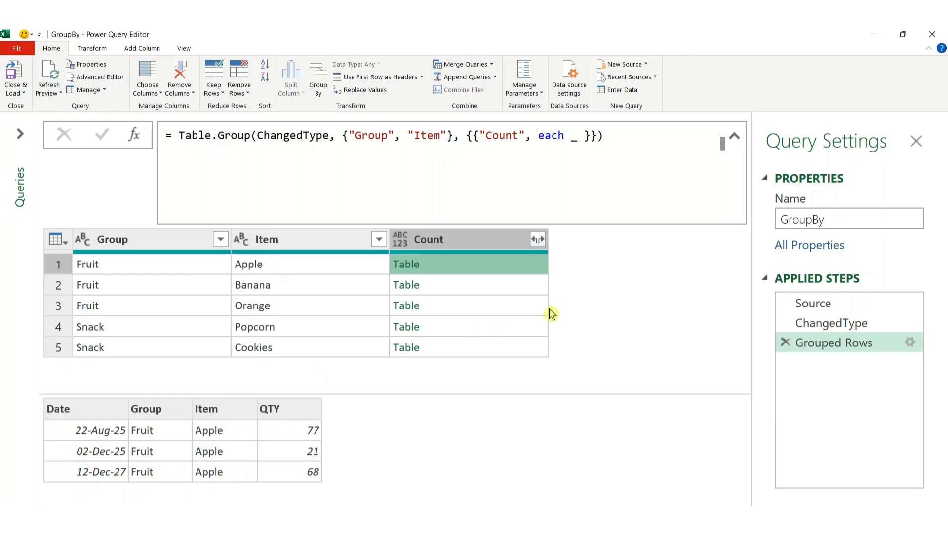
Step: Put the underscore of the Grouped Rows formula on its own line, with the closing brackets on the line below
left_click(587, 138)
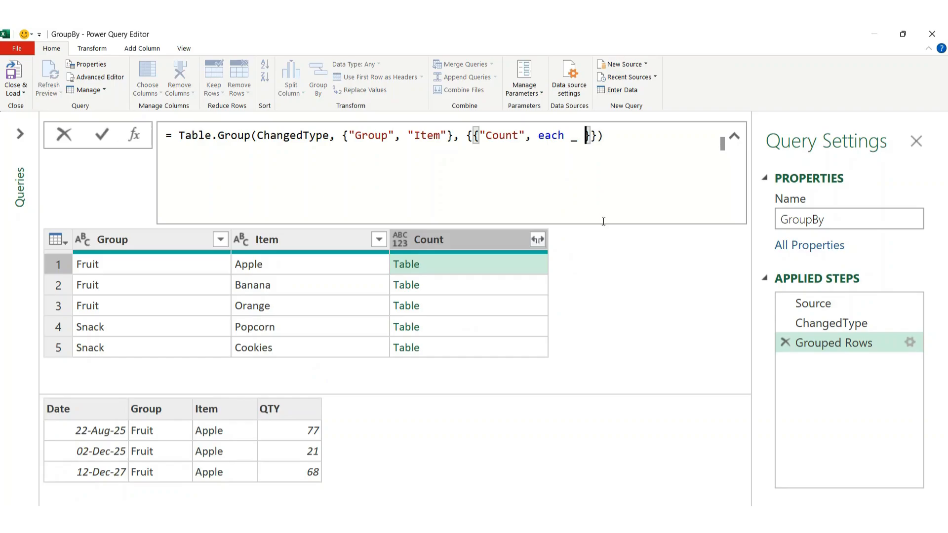
key("shift+Return")
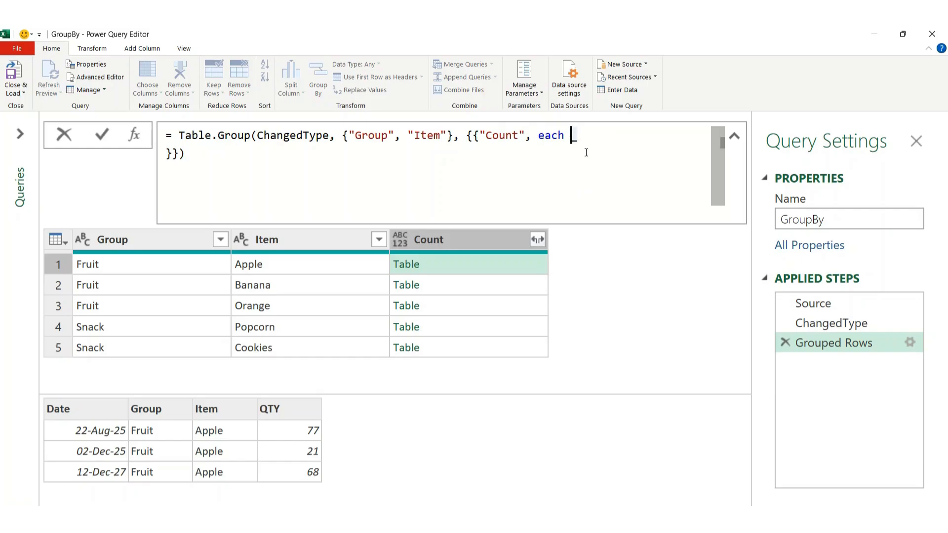
key("shift+Return")
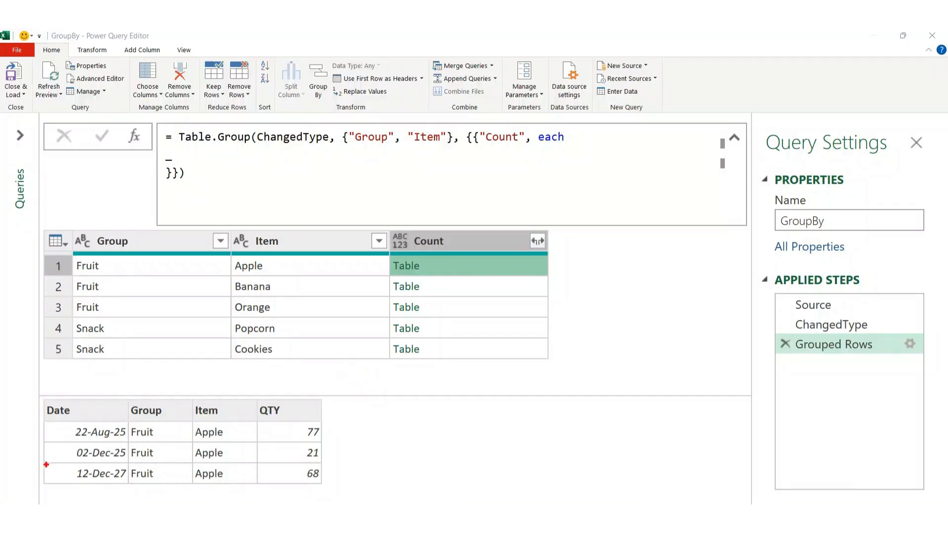
mouse_move(43, 464)
left_mouse_down()
mouse_move(47, 482)
mouse_move(109, 488)
mouse_move(326, 487)
mouse_move(525, 323)
mouse_move(463, 271)
left_mouse_up()
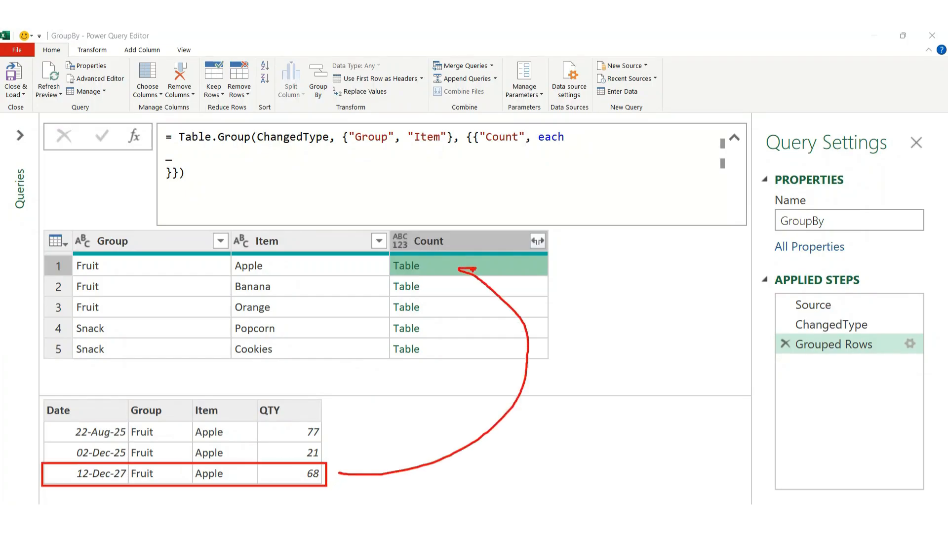
key("Escape")
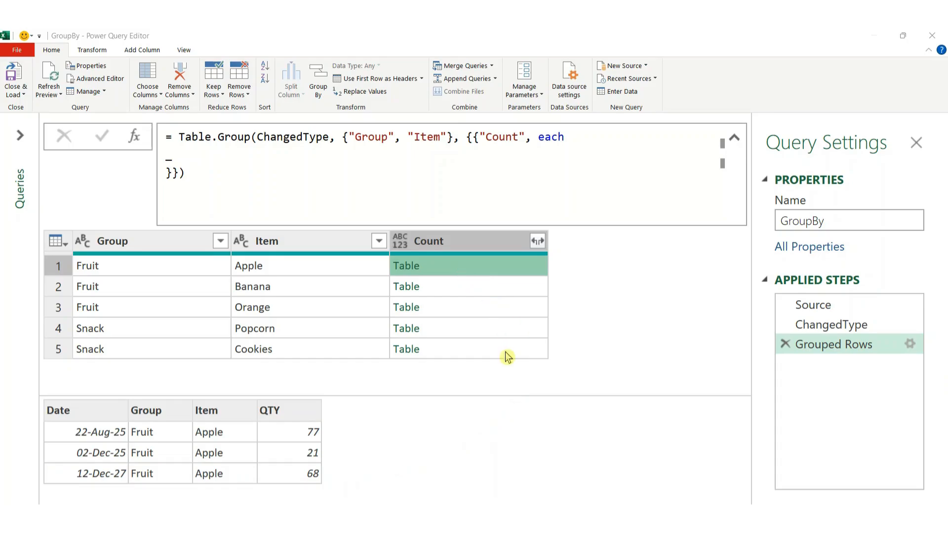
Step: Wrap the underscore of the Grouped Rows formula in a Table.SelectRows call, keeping the underscore as its table argument
left_click(169, 159)
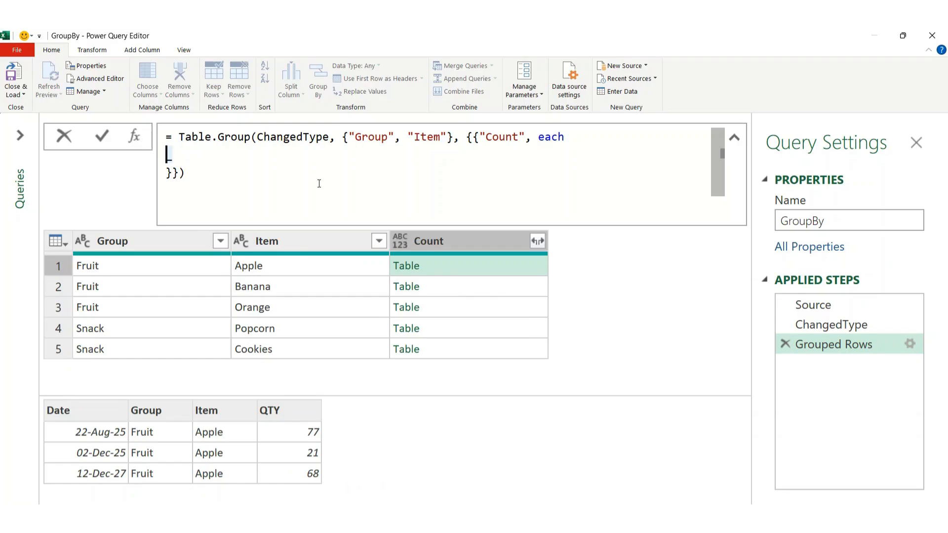
type("Table.Sel")
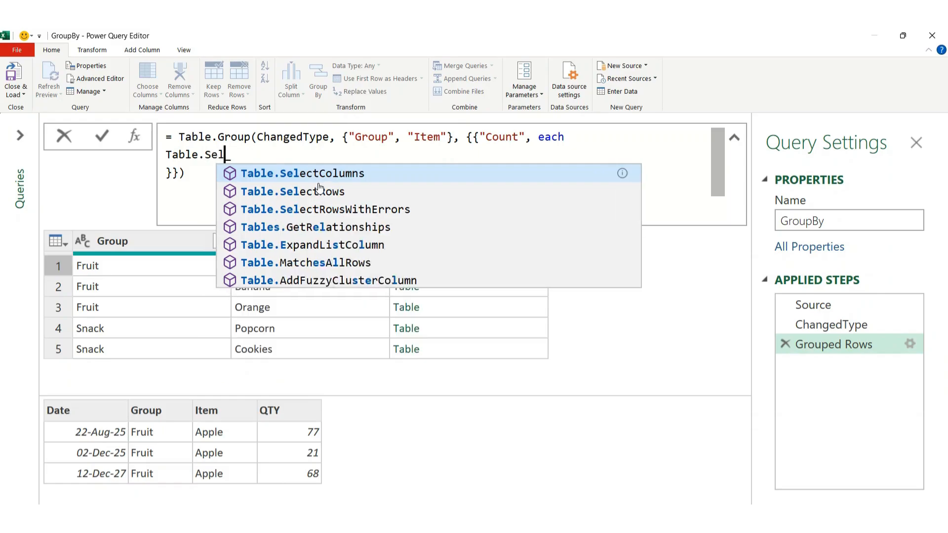
type("ectRo")
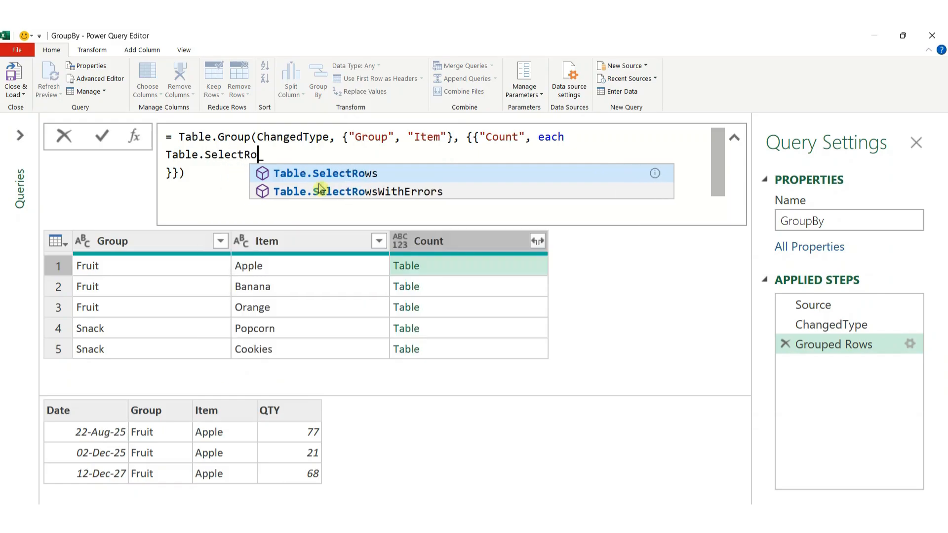
type("ss( ")
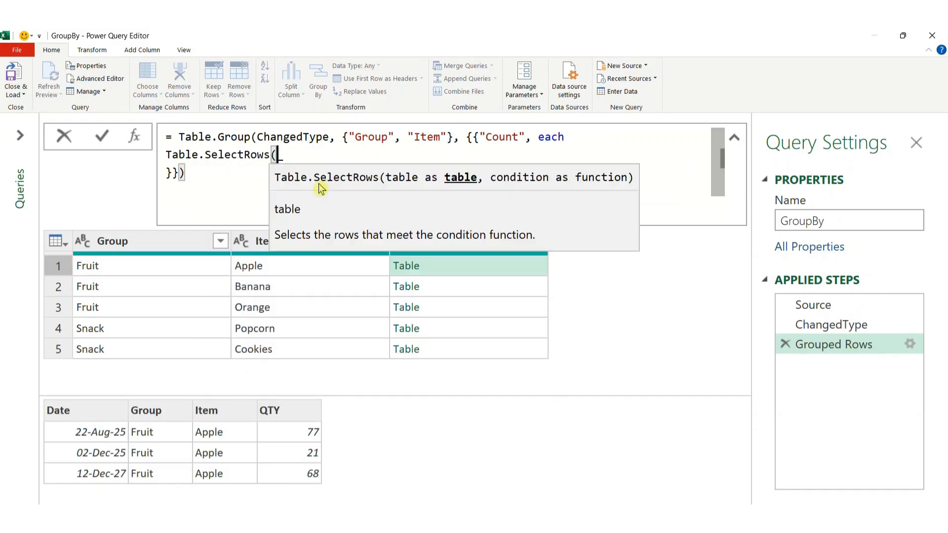
type("_")
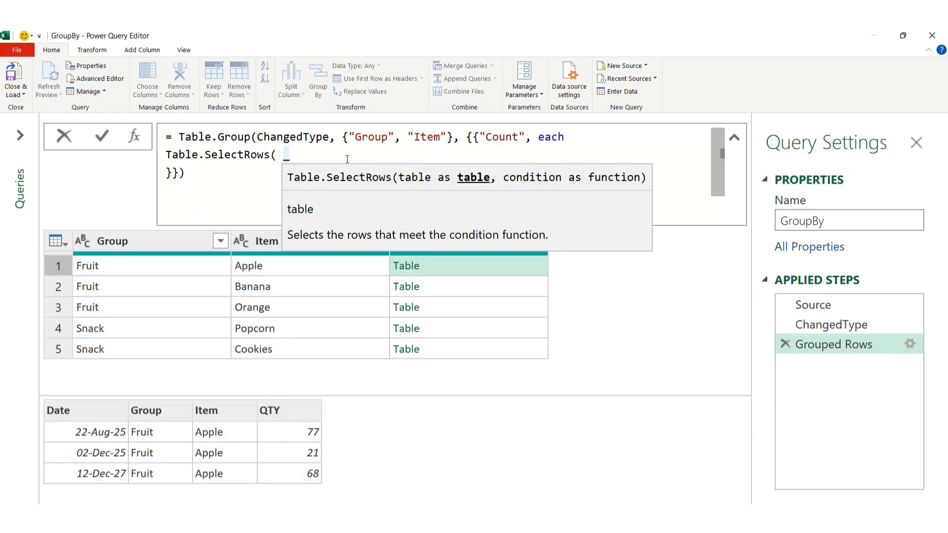
type(", ")
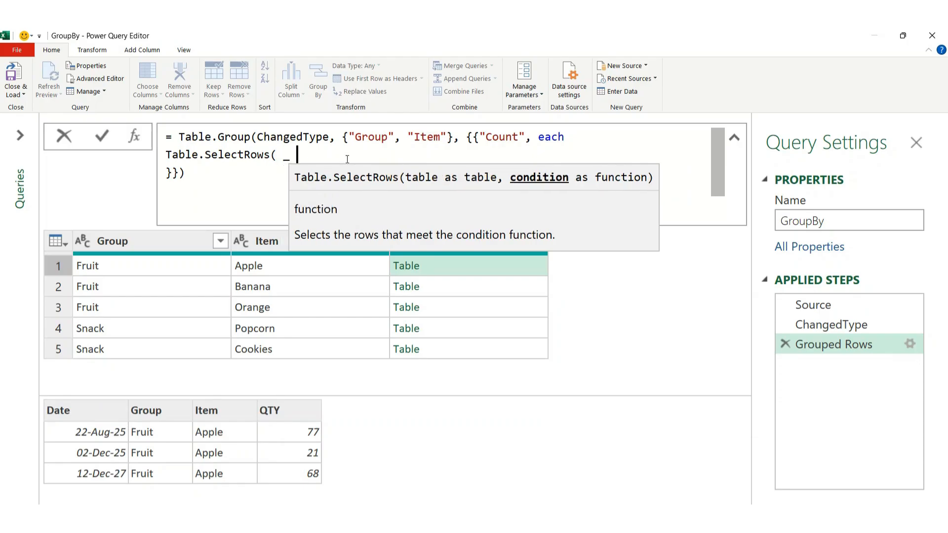
Step: Begin the Table.SelectRows condition as a custom function, (a) => (a)[Date], referring to the Date of each row
type("(a) ")
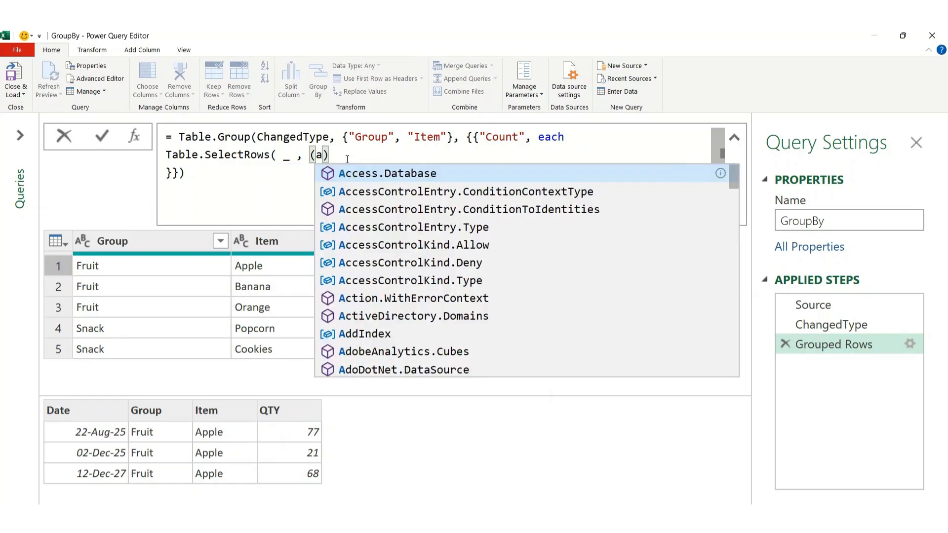
type("=>")
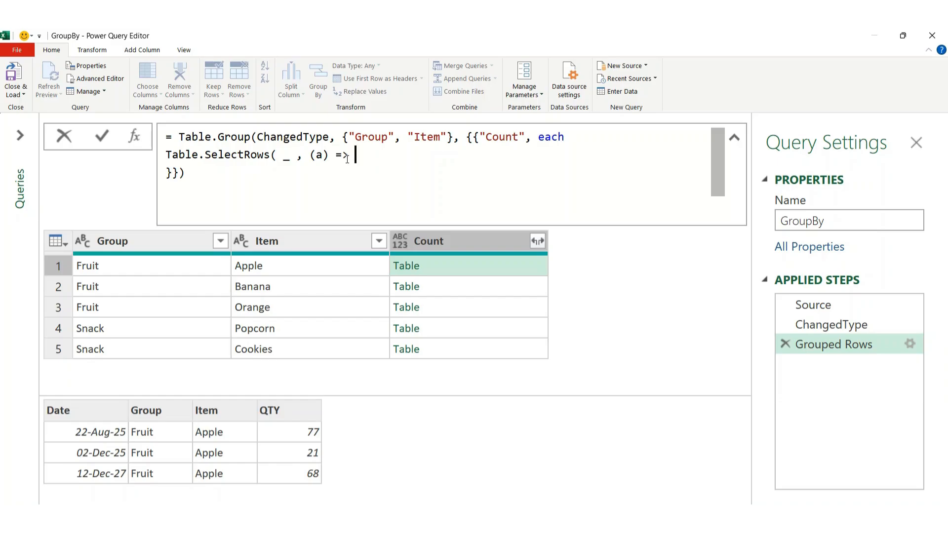
type(" (a")
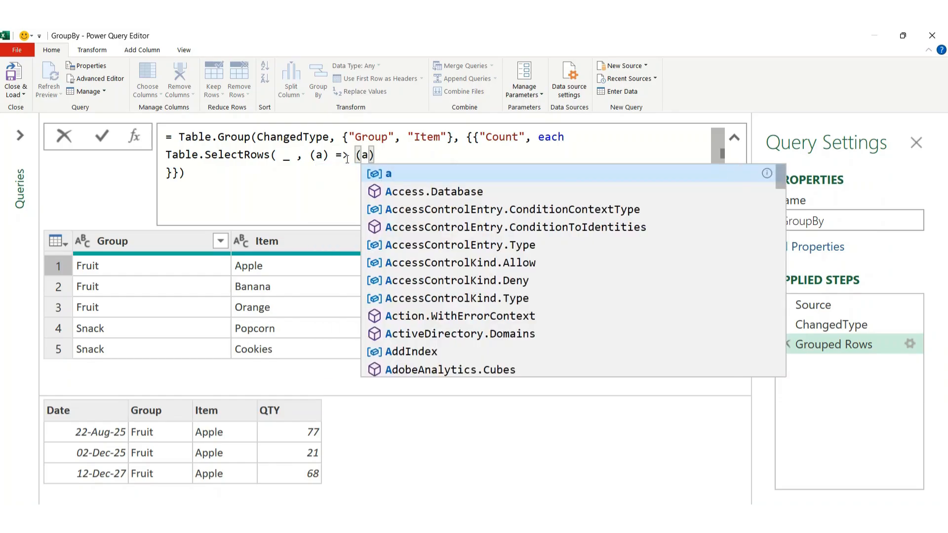
type(")")
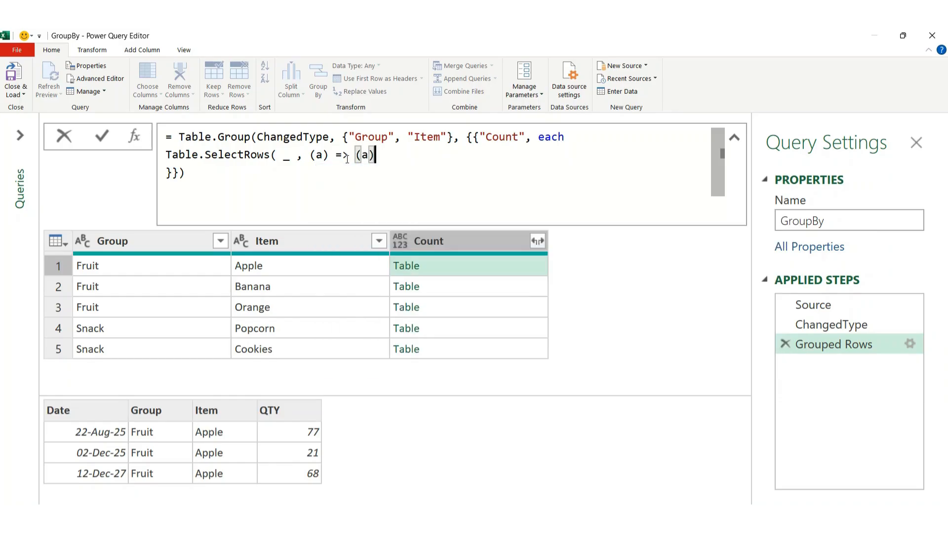
type("[Date")
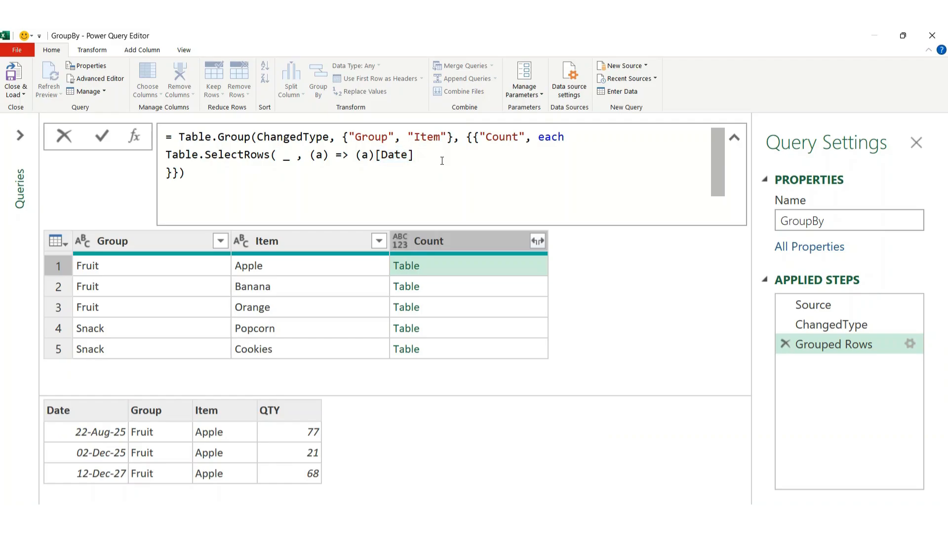
Step: Complete the condition with = List.Max([Date]), close the Table.SelectRows call and apply the Grouped Rows formula
type("= L")
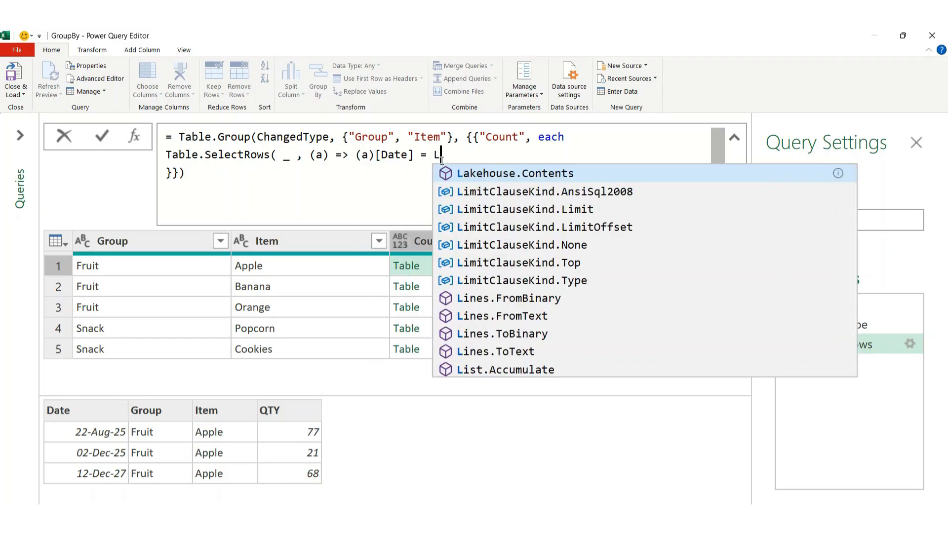
type("ist")
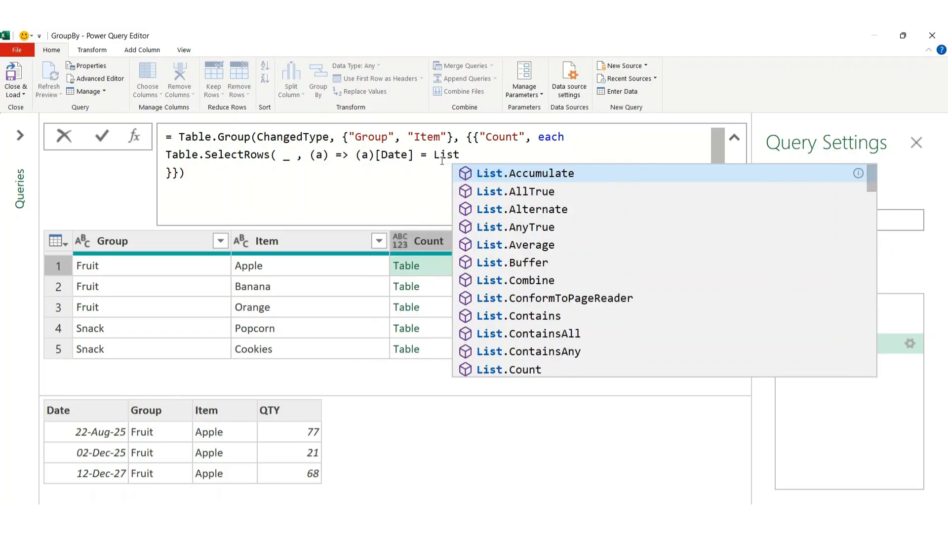
type(".Ma")
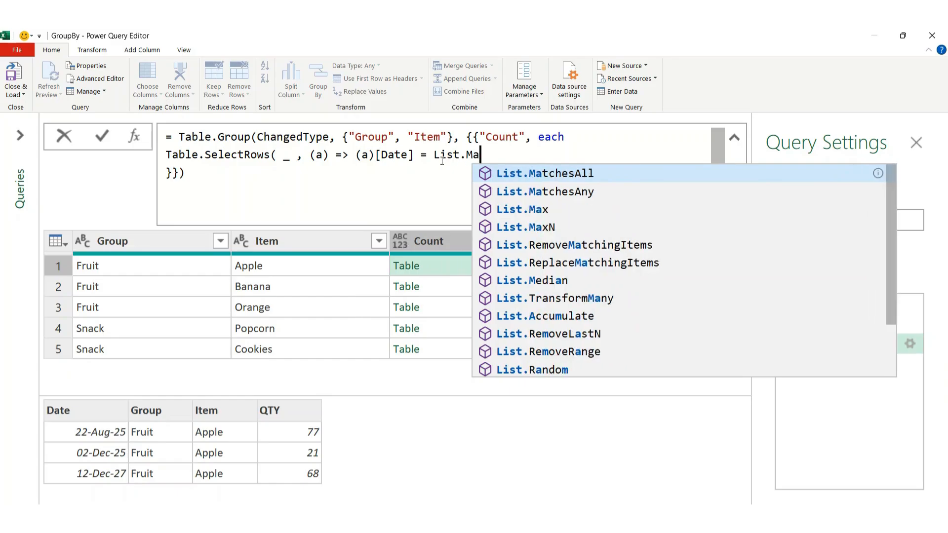
type("x(")
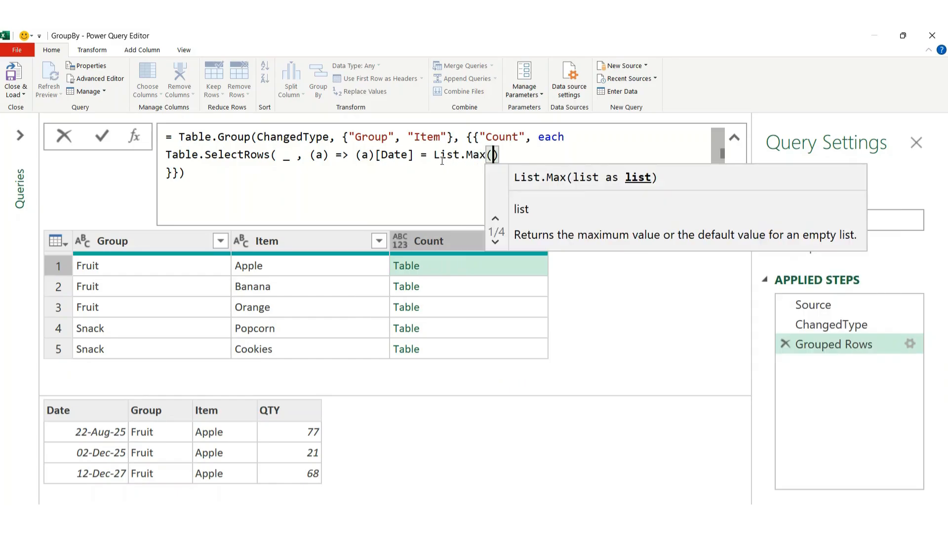
type("[Date")
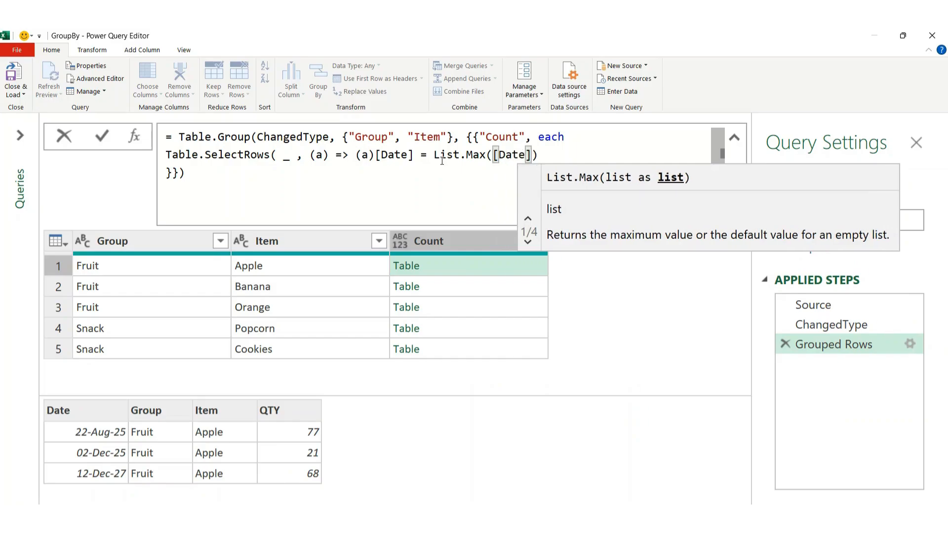
type("])")
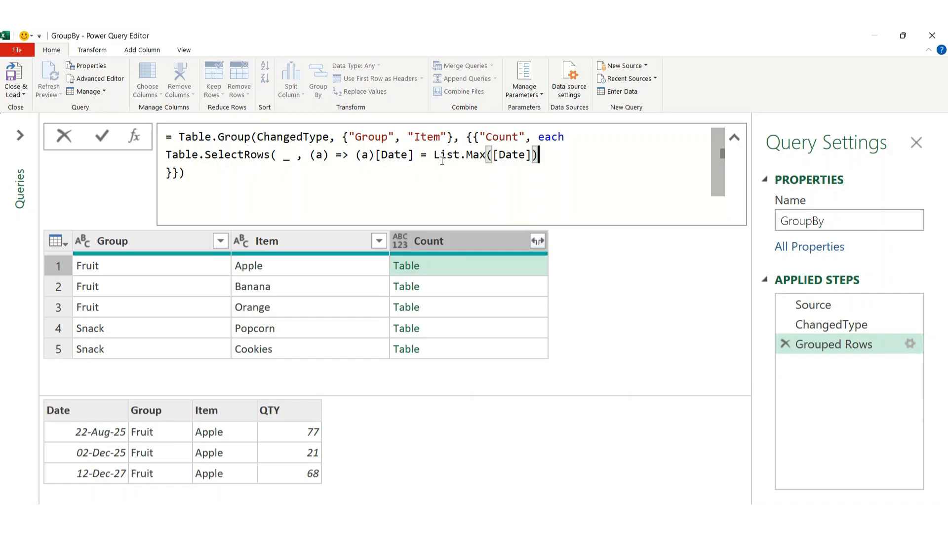
type(")")
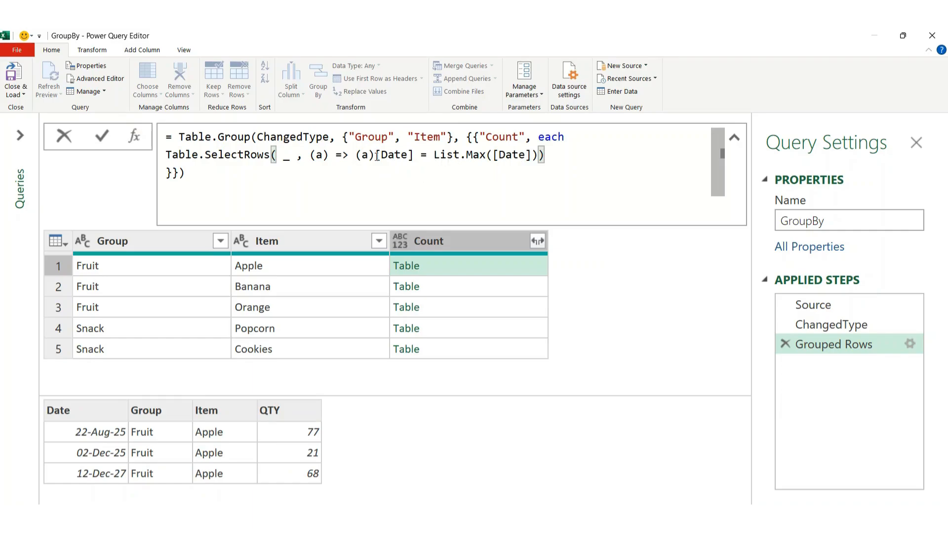
left_click_drag(356, 155, 414, 154)
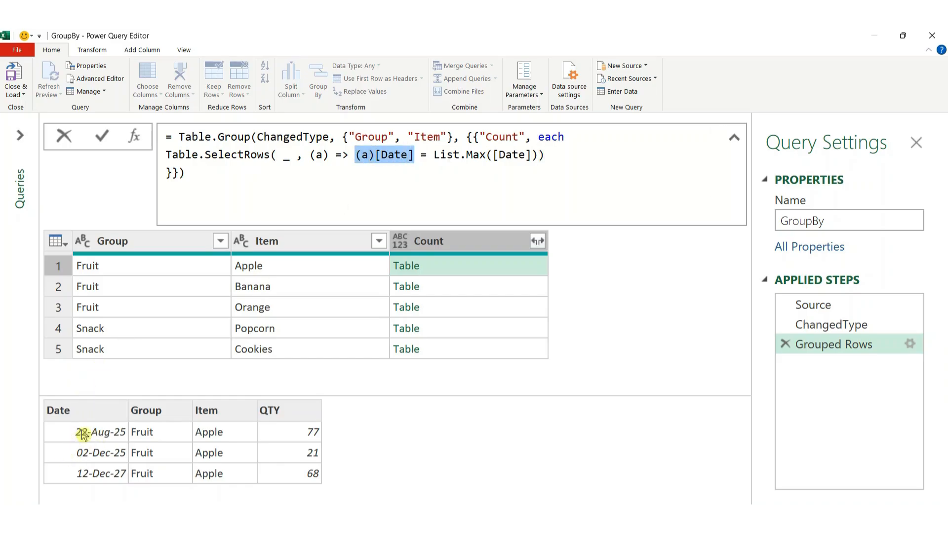
left_click_drag(435, 154, 540, 155)
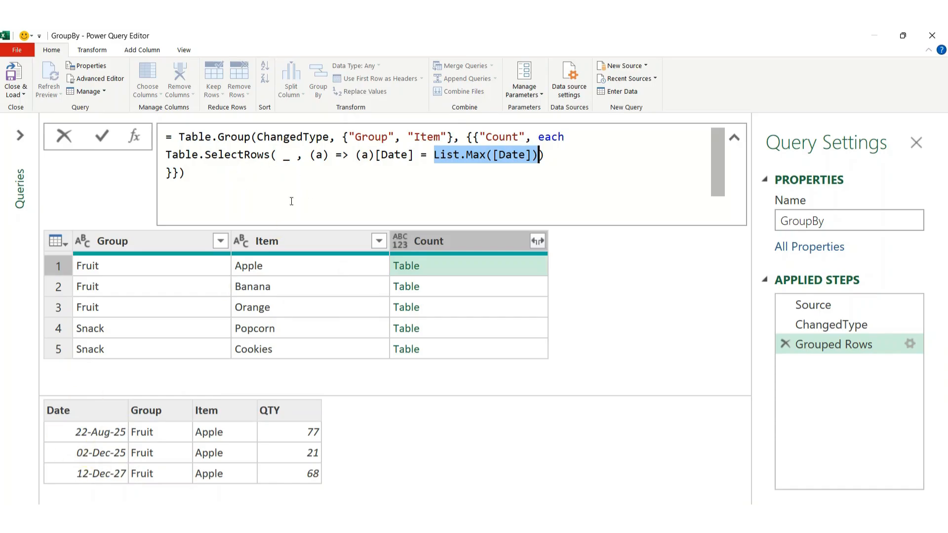
left_click(329, 190)
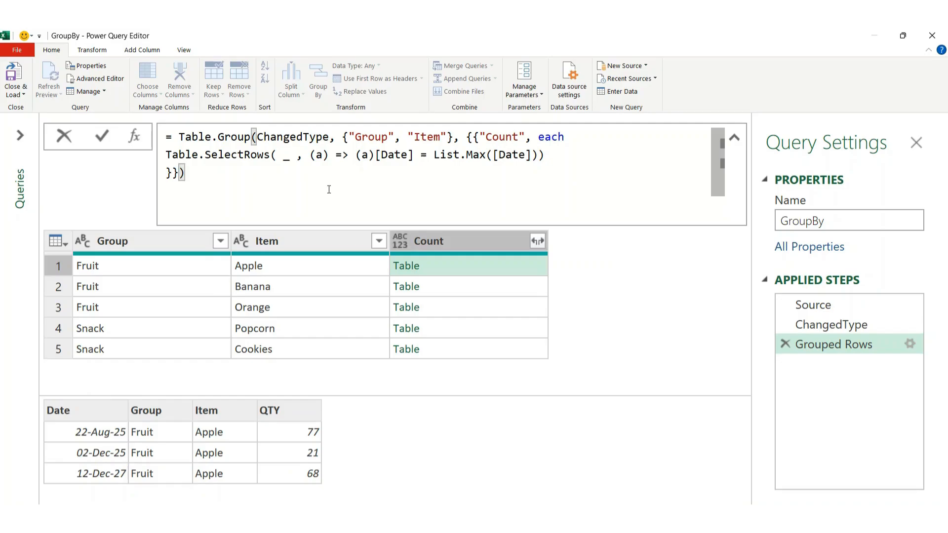
key("Return")
Step: Preview the nested tables of the Apple and Banana groups in the Count column and examine their dates
left_click(459, 269)
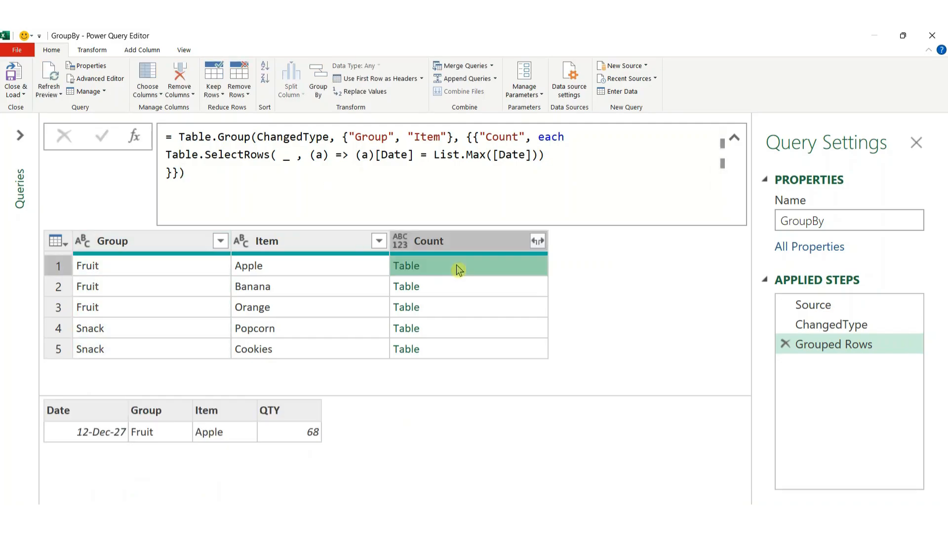
key("ctrl+2")
mouse_move(61, 423)
left_mouse_down()
mouse_move(136, 447)
mouse_move(152, 467)
left_mouse_up()
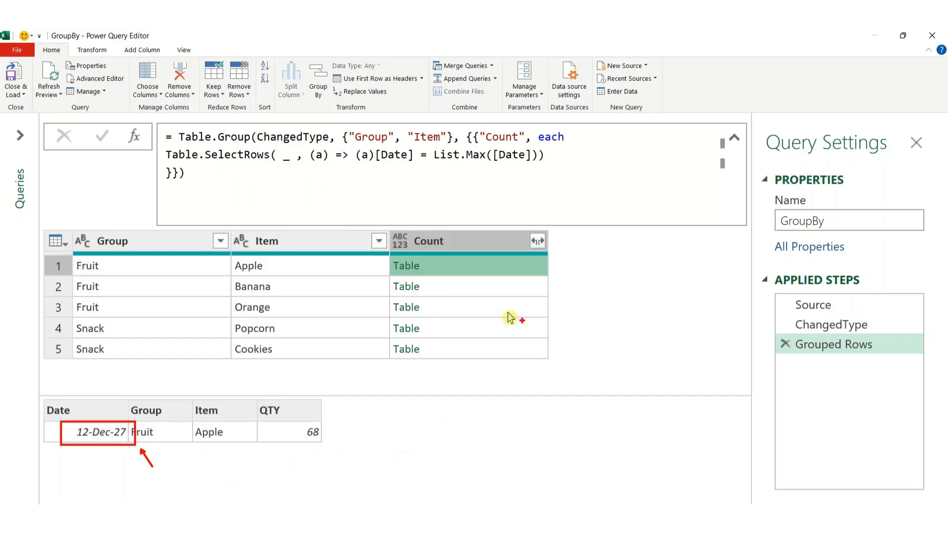
key("Escape")
left_click(483, 291)
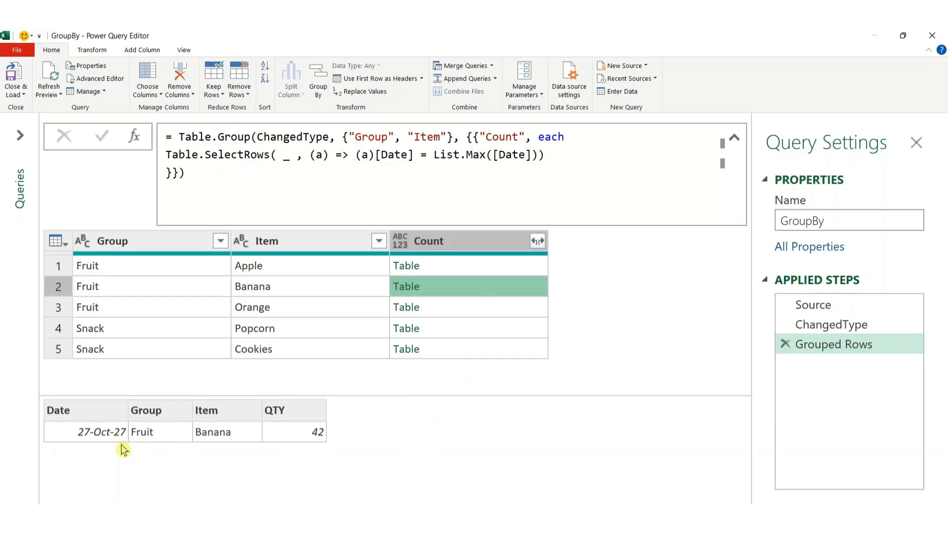
key("r")
left_click_drag(122, 443, 129, 455)
key("Escape")
Step: Expand the Count column to only the Date and QTY fields, keeping the original column name as prefix
left_click(540, 245)
left_click(539, 242)
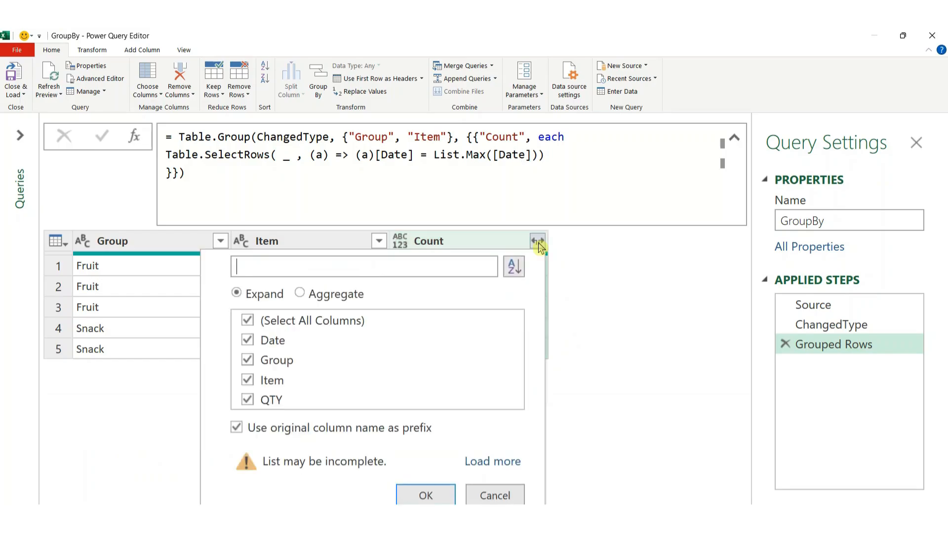
left_click(247, 321)
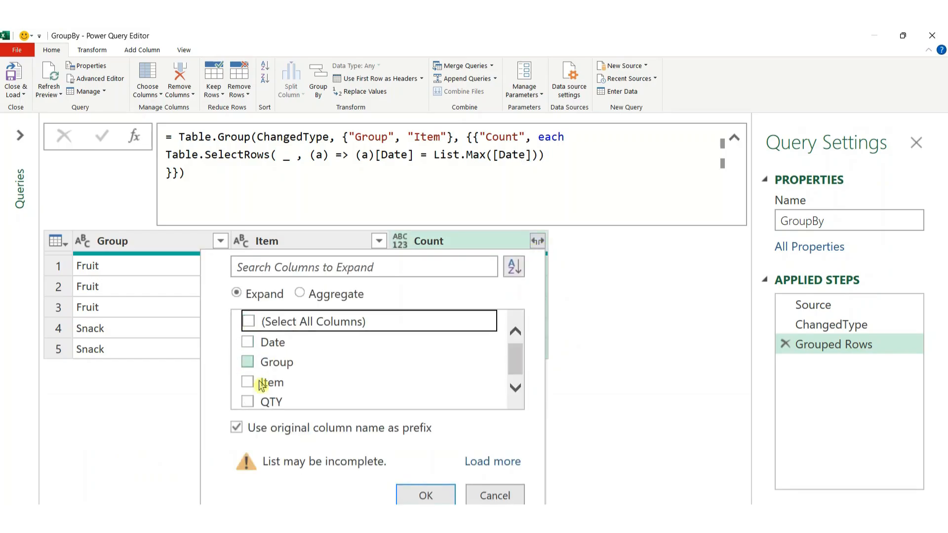
left_click(249, 400)
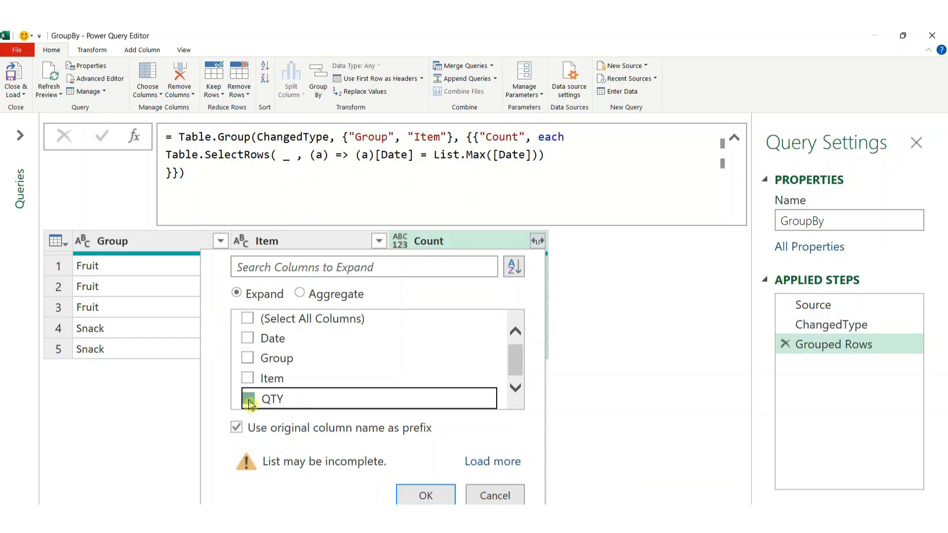
left_click(248, 339)
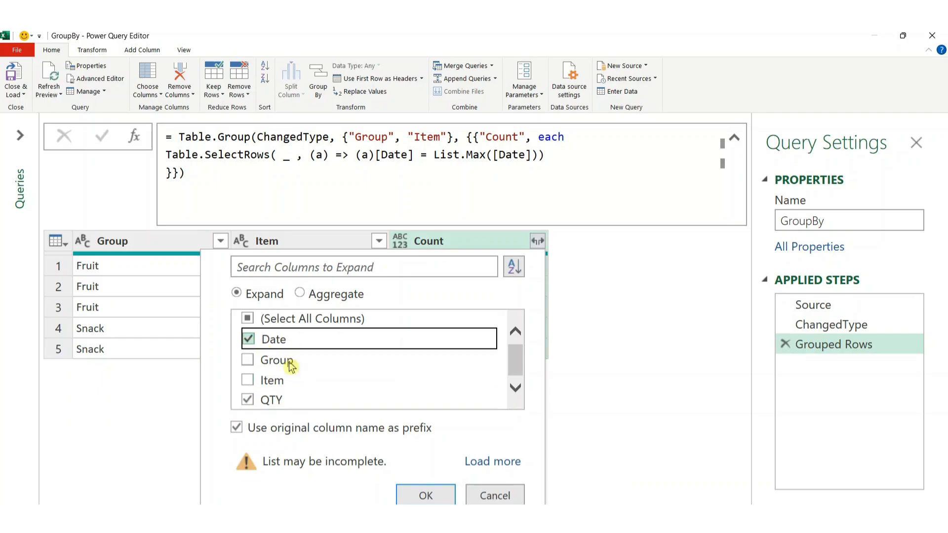
left_click(425, 497)
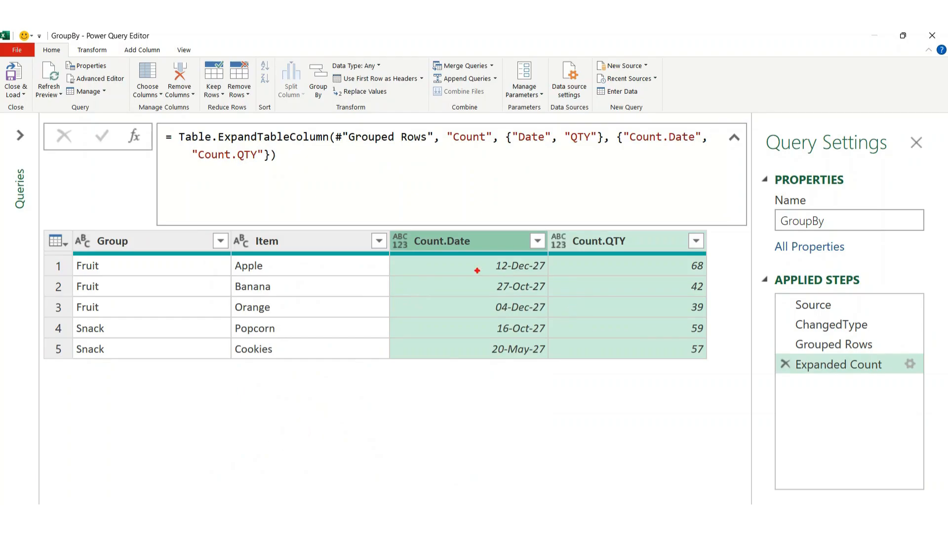
mouse_move(444, 257)
left_mouse_down()
mouse_move(482, 357)
mouse_move(559, 368)
left_mouse_up()
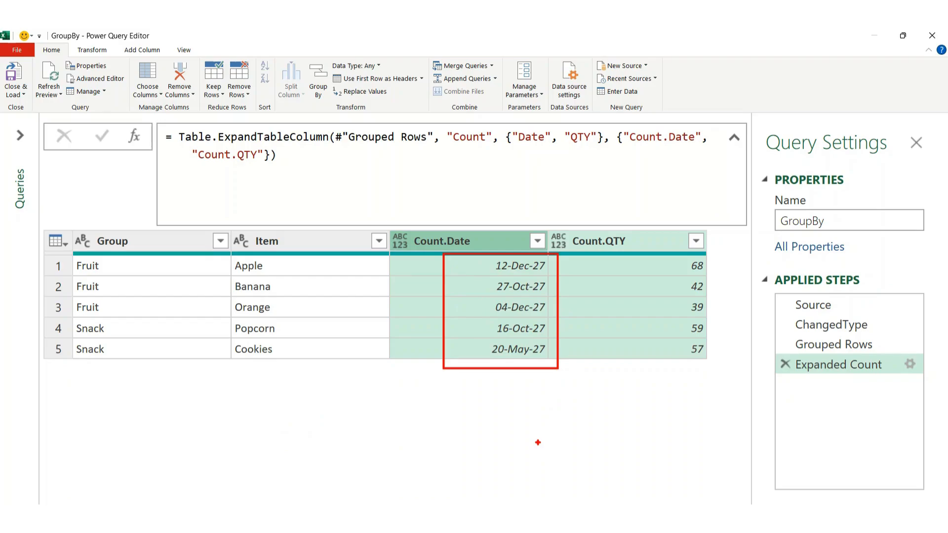